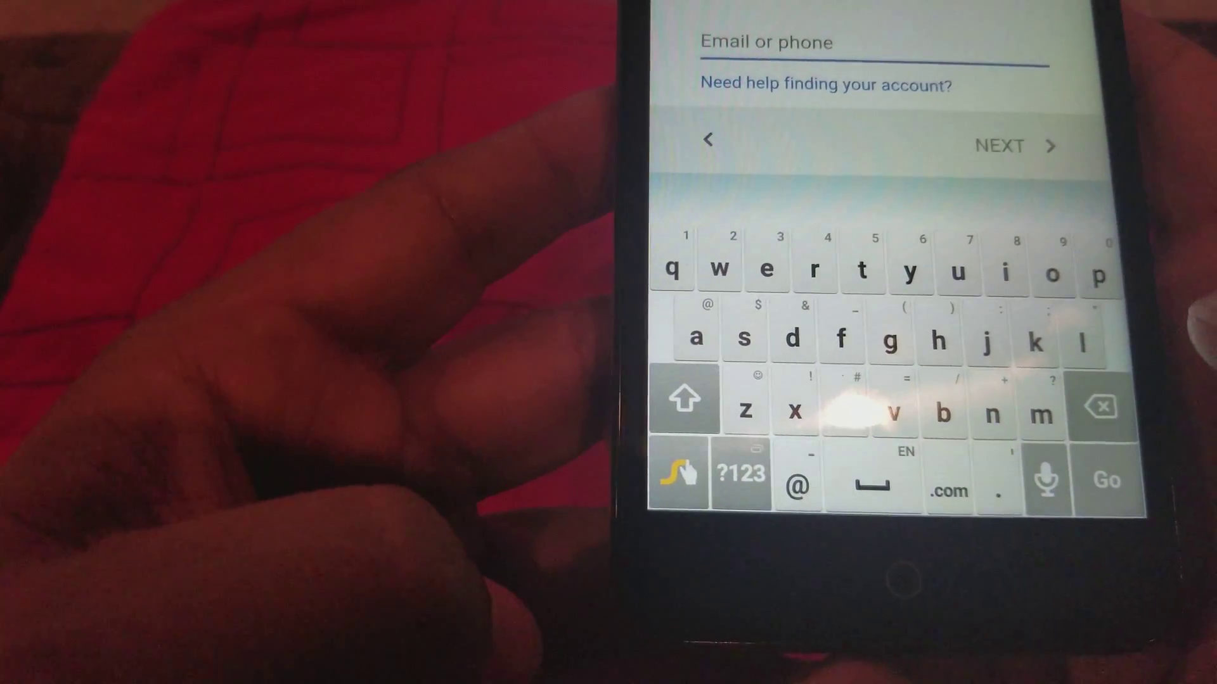
Step: Open the Swype keyboard menu from the Google account sign-in screen
left_click(677, 473)
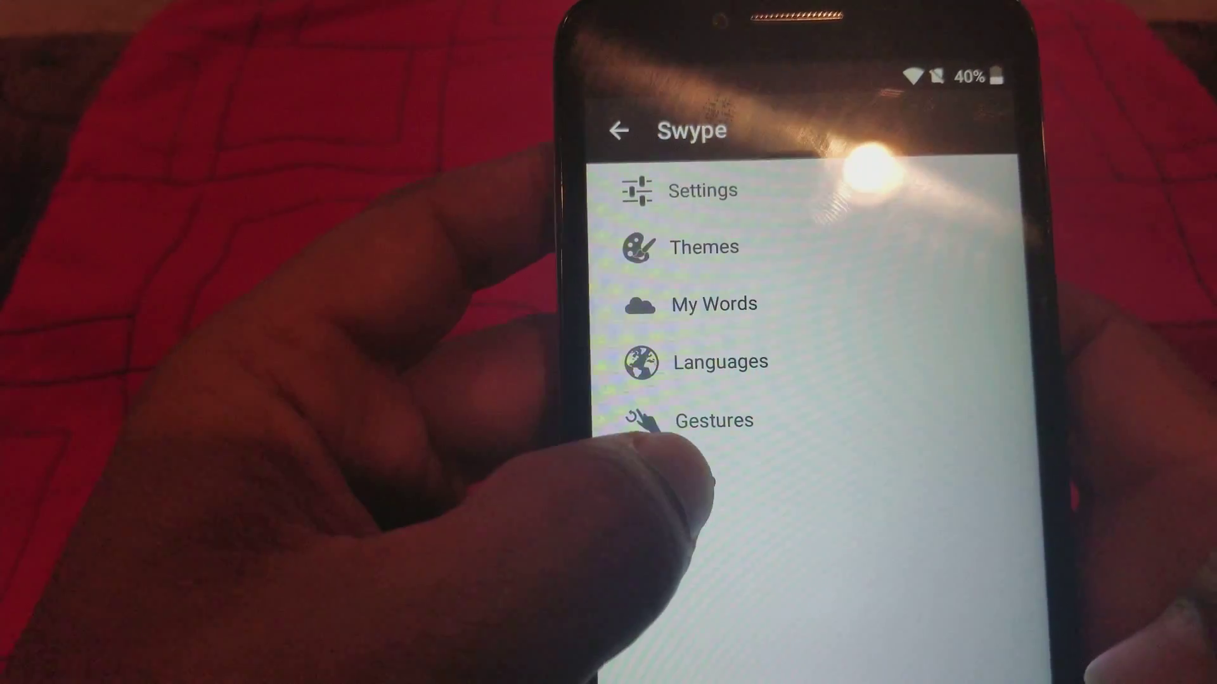
Step: Open Swype Help's How to Swype guide and select the word 'through' to web-search it
left_click(699, 475)
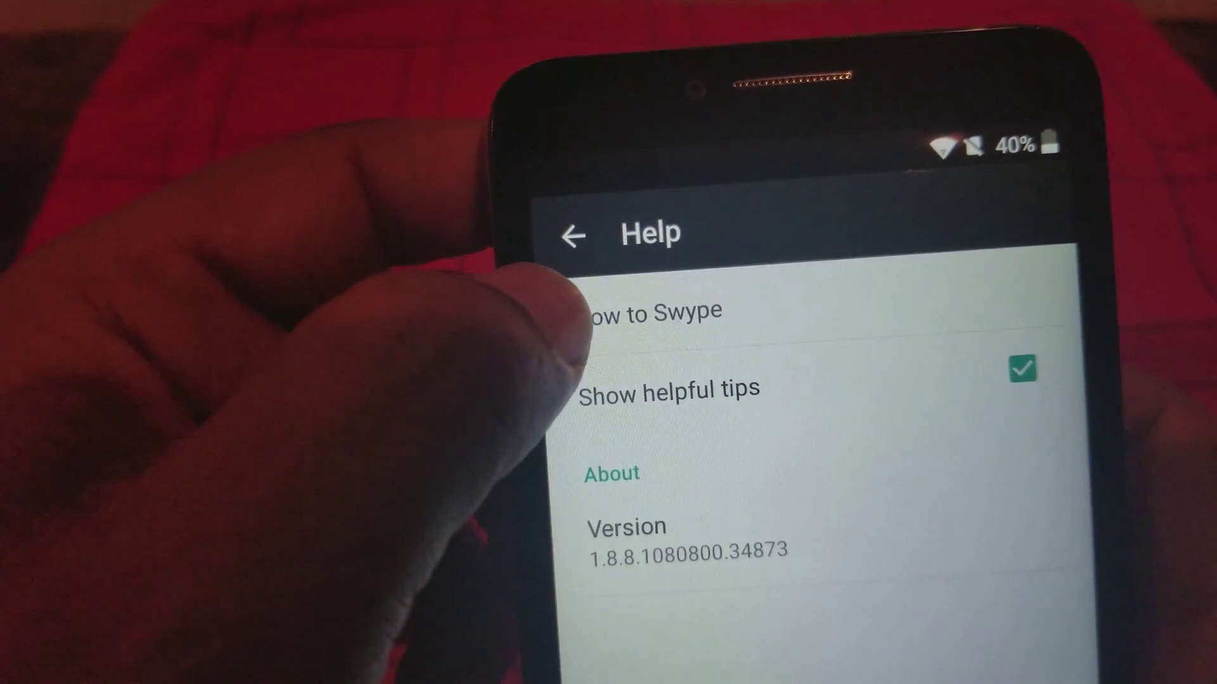
left_click(608, 316)
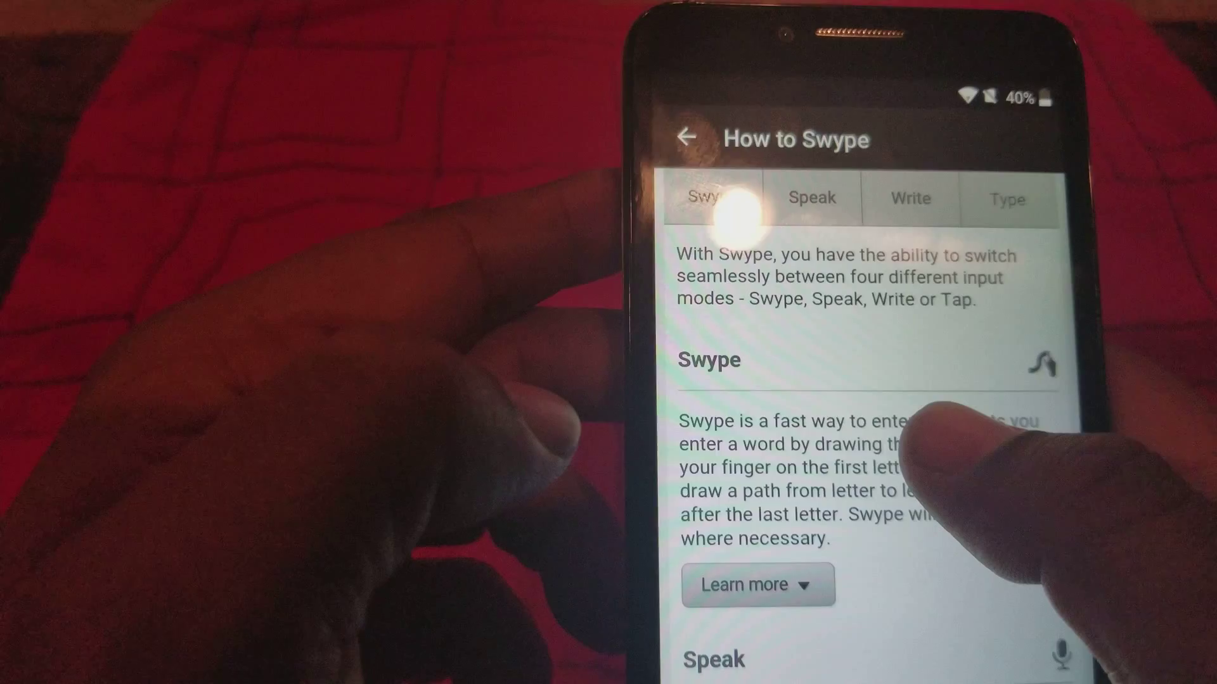
double_click(918, 441)
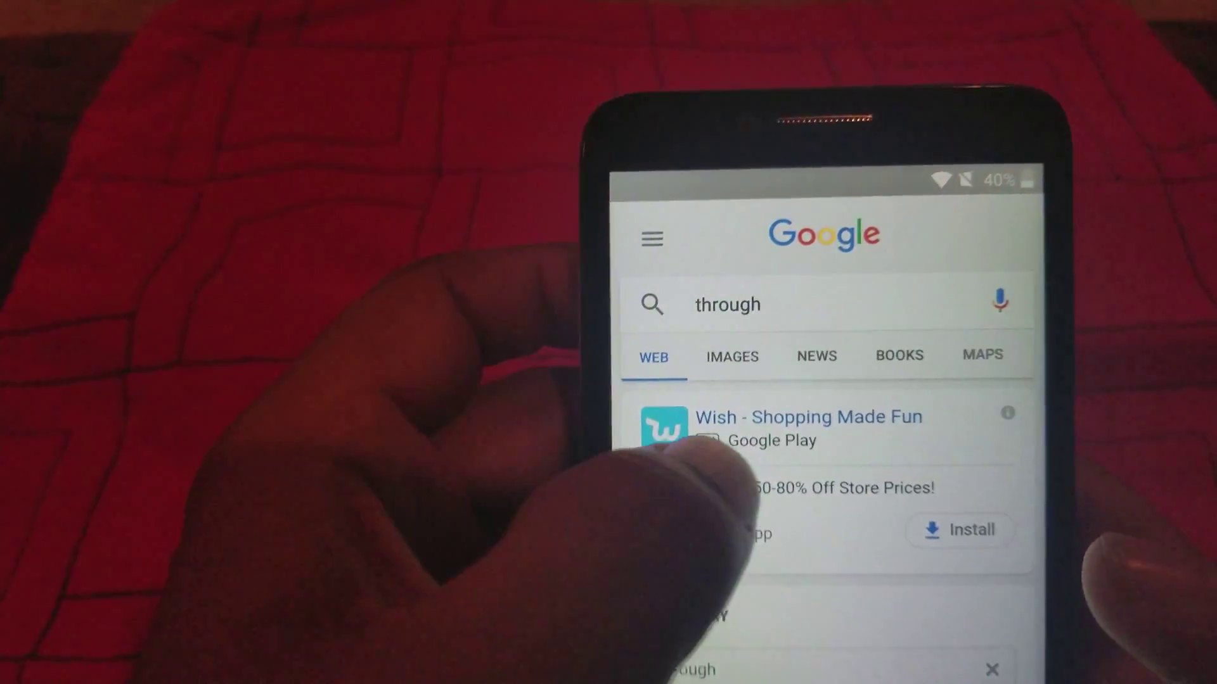
Step: Search the Google app for Chrome and launch it from the suggestions
left_click(727, 286)
type("c")
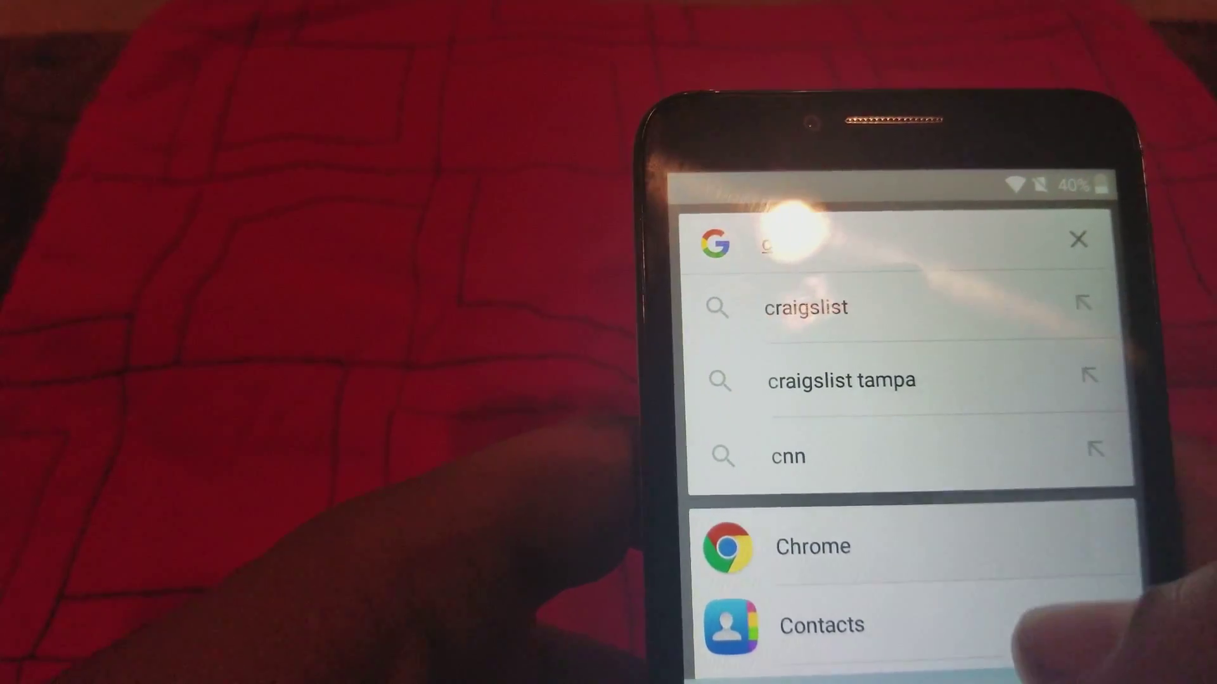
left_click(979, 556)
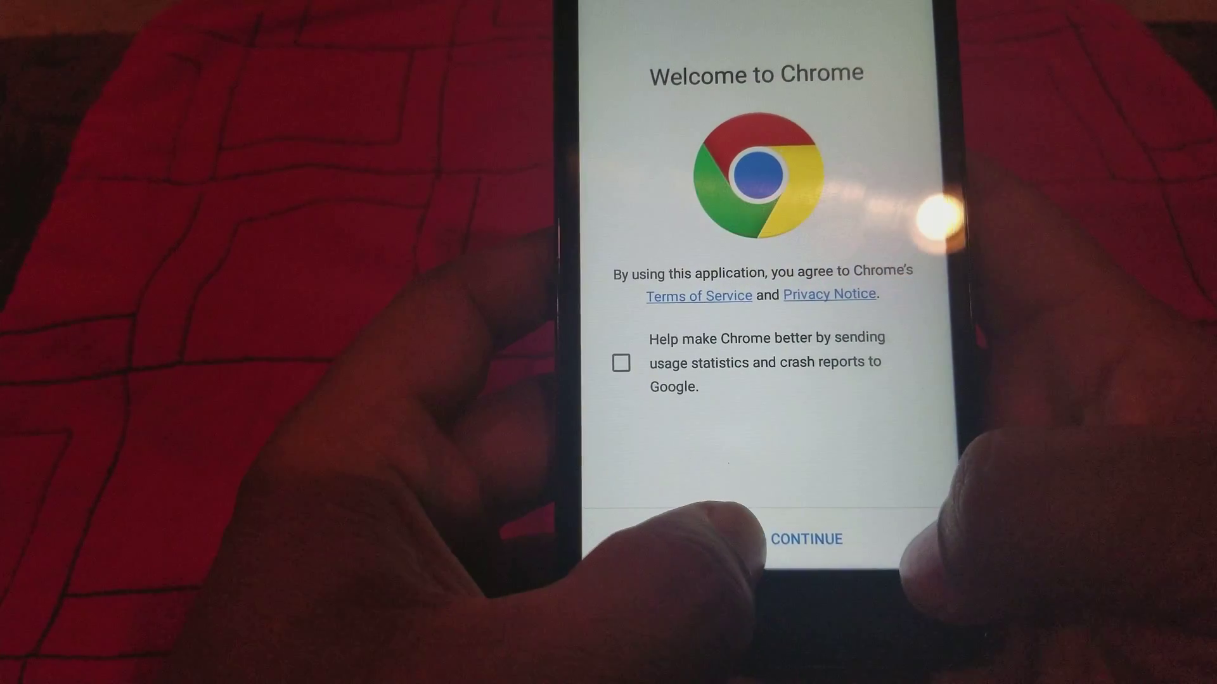
Step: Accept Chrome's terms and begin a Google search for 'quick sho'
left_click(751, 543)
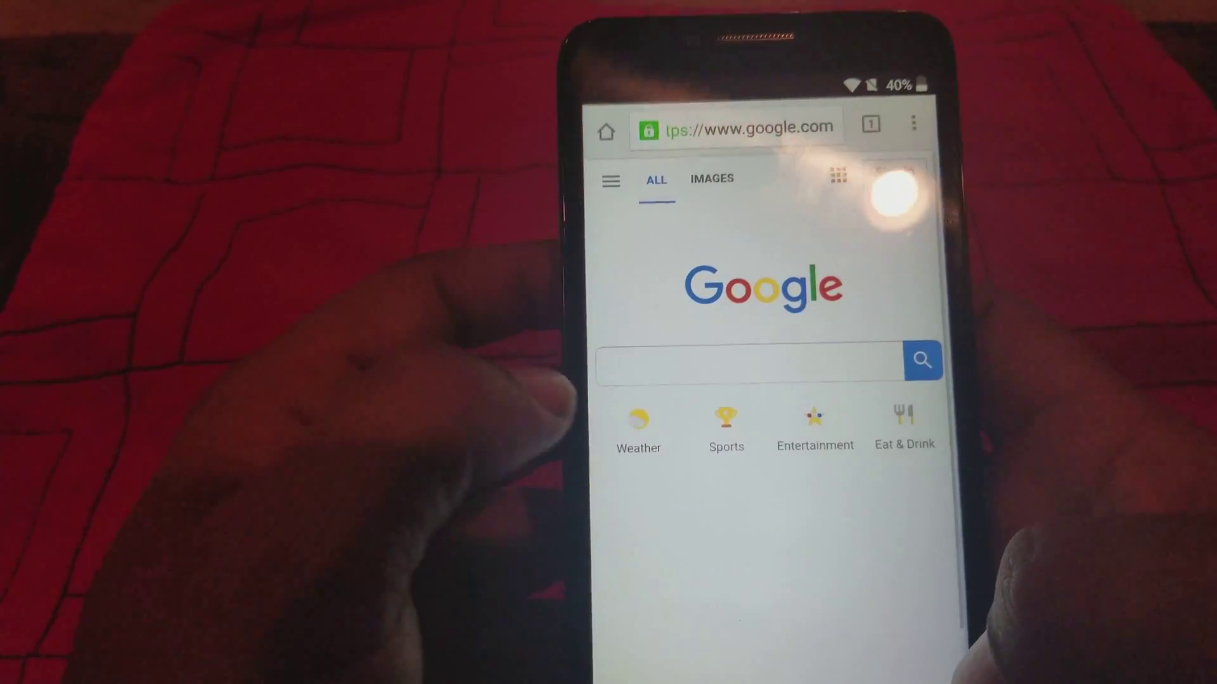
left_click(836, 370)
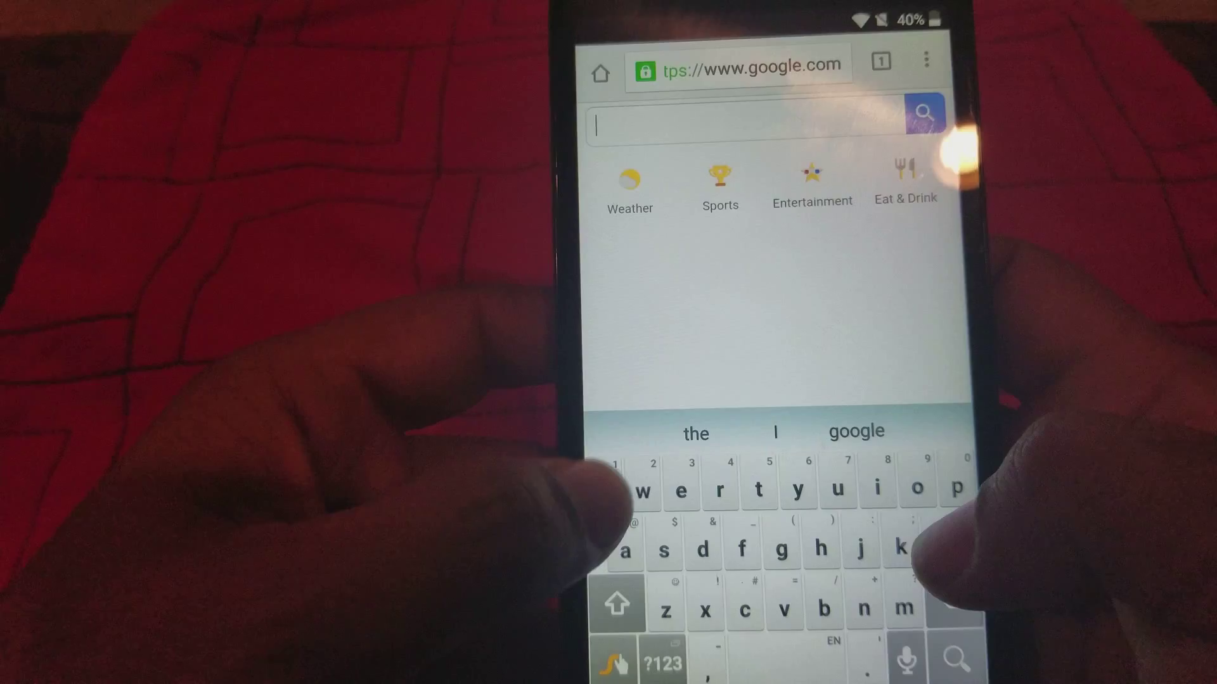
type("quick sho")
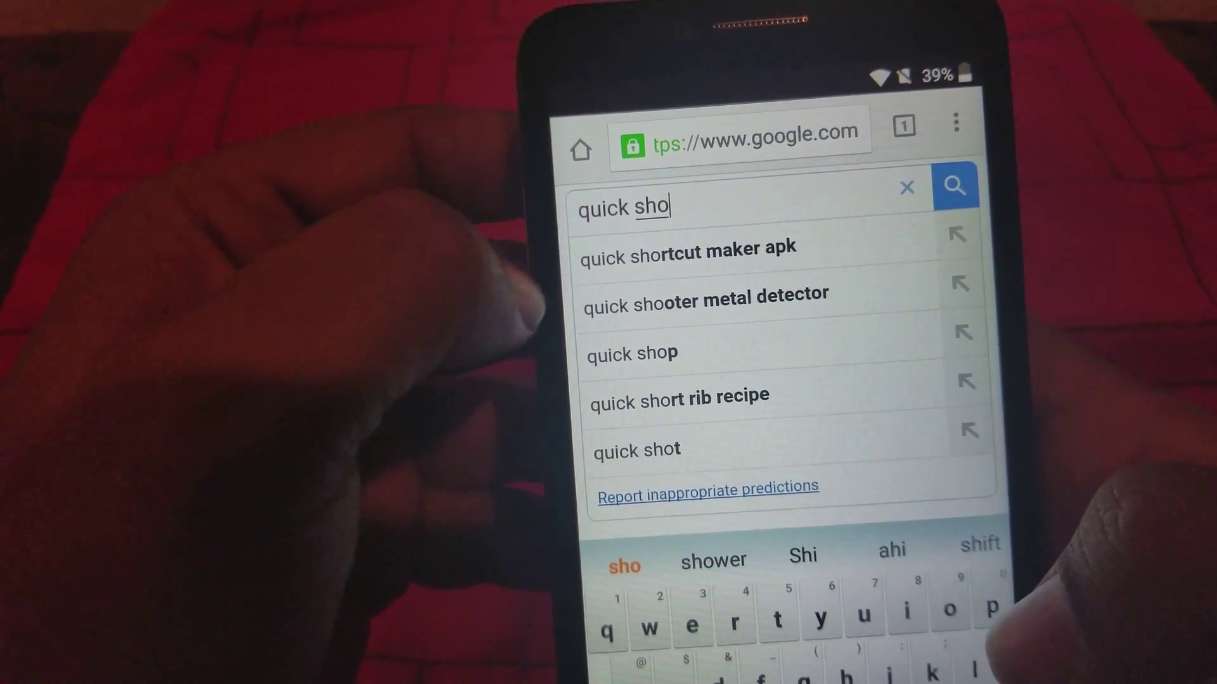
Step: Download the QuickShortcutMaker 2.4.0 APK from APKMirror, keeping the file despite the warning
left_click(674, 252)
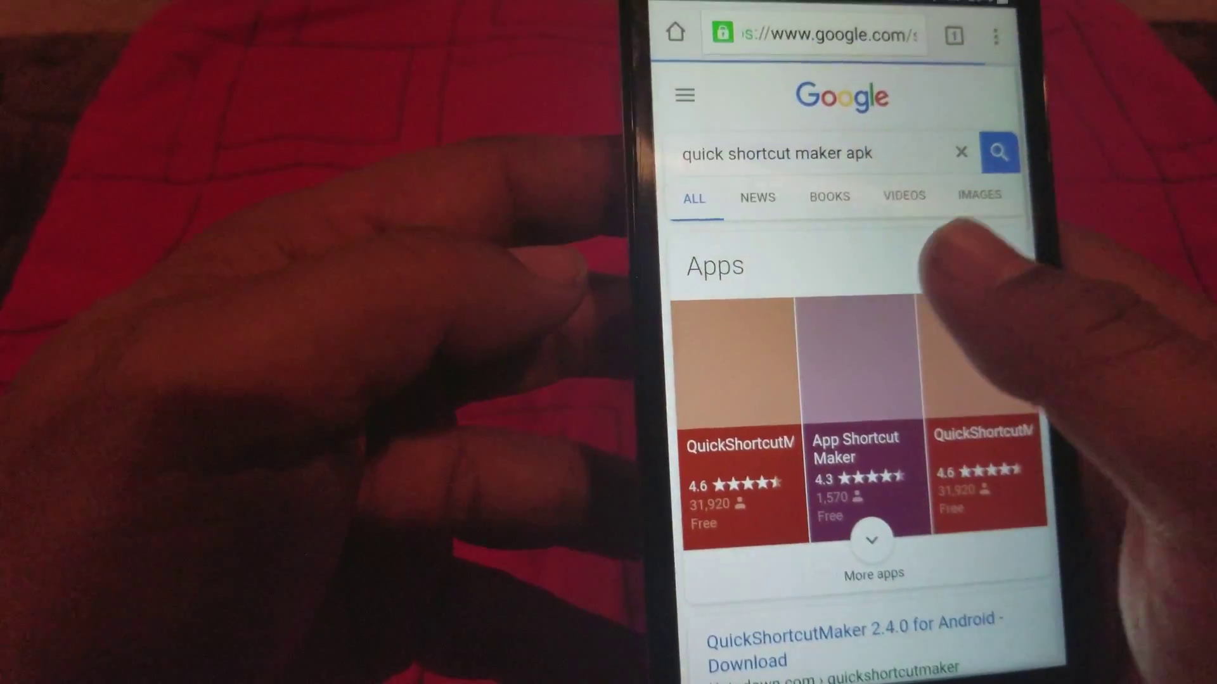
scroll(827, 400, "down", 3)
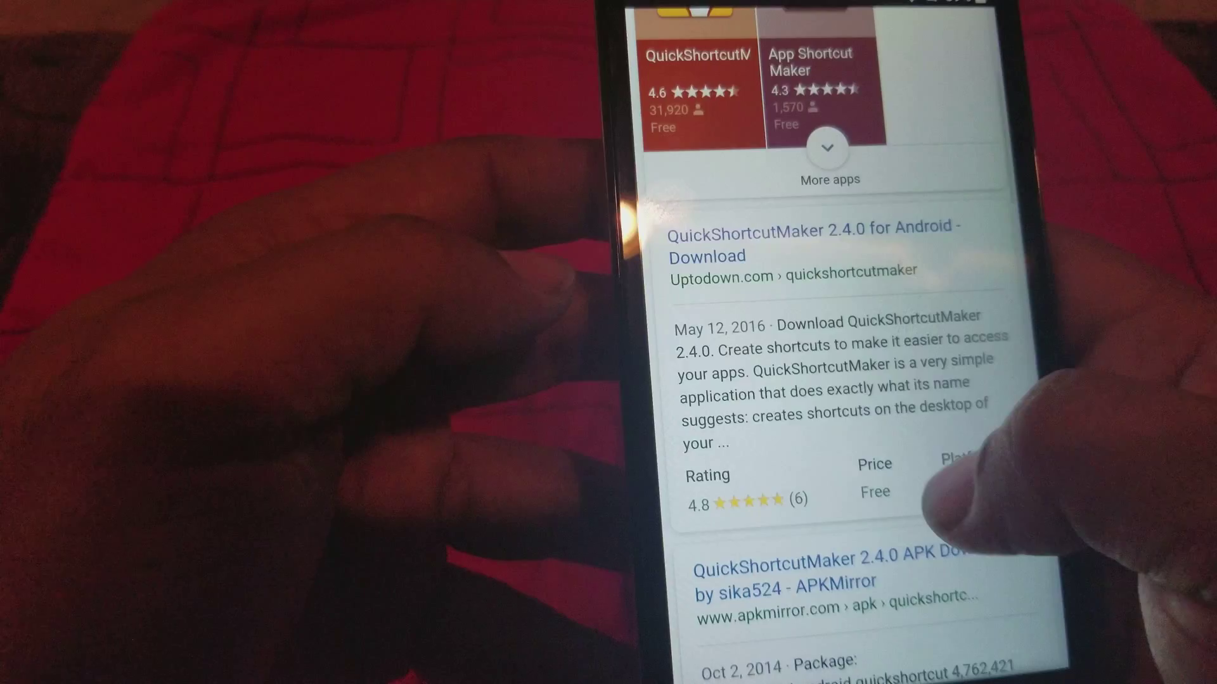
scroll(912, 380, "down", 2)
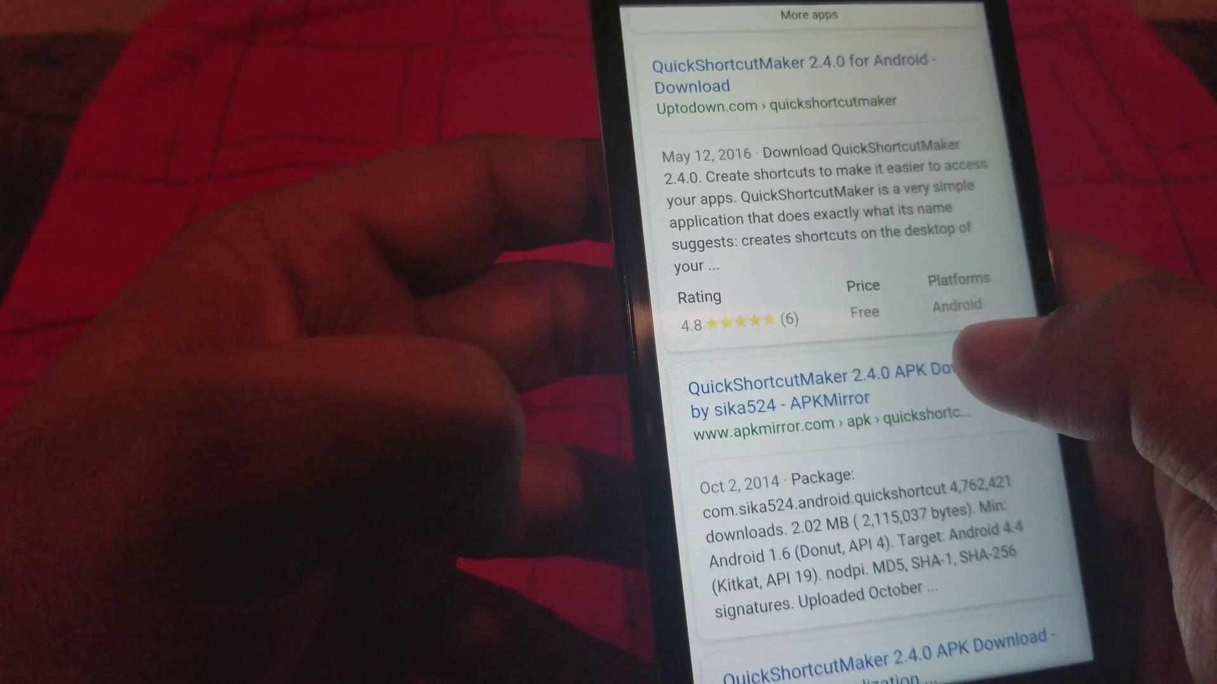
left_click(951, 371)
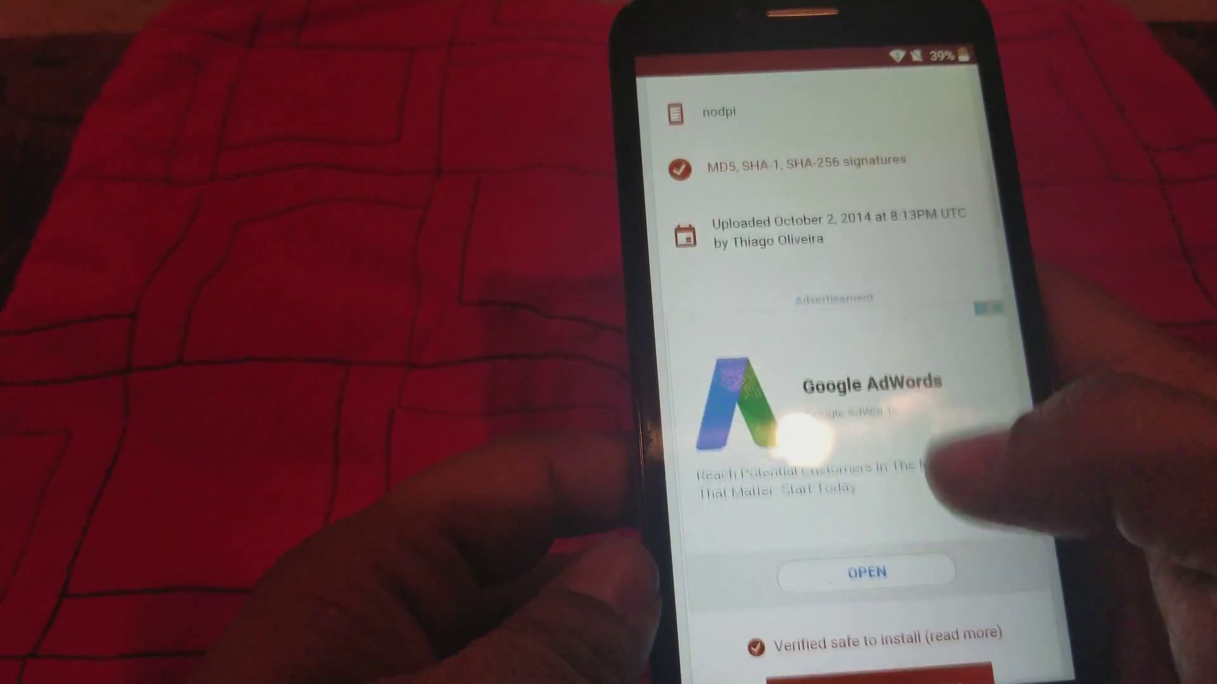
scroll(837, 380, "down", 2)
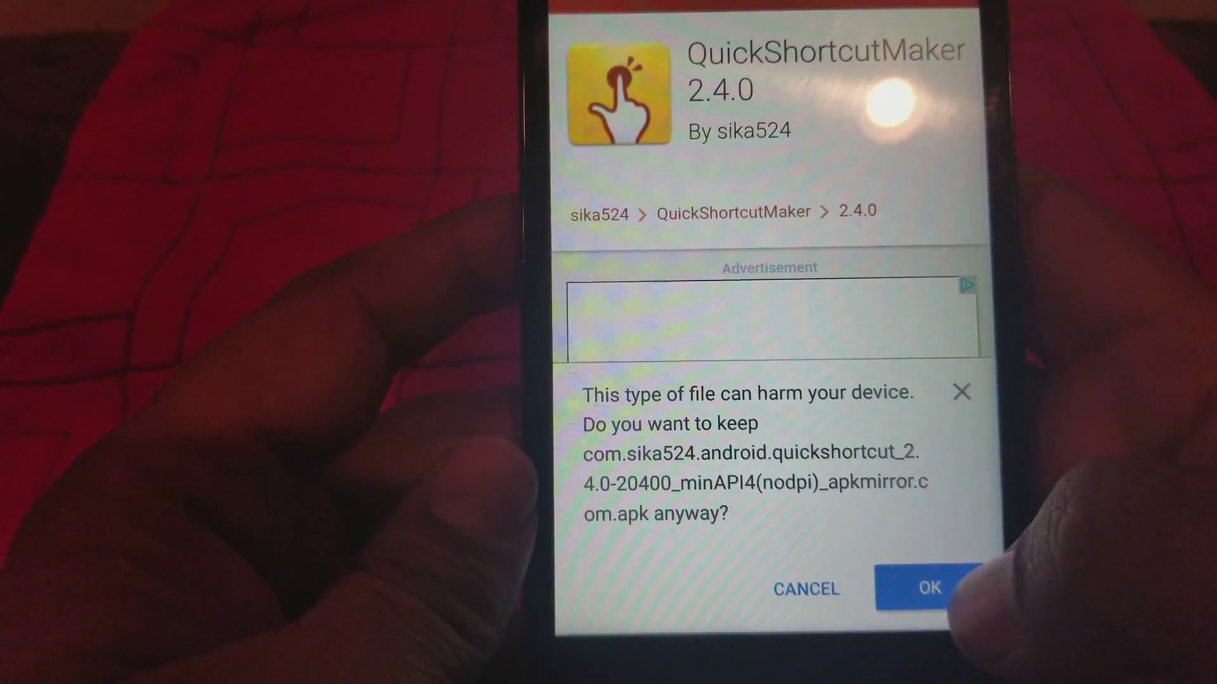
left_click(866, 547)
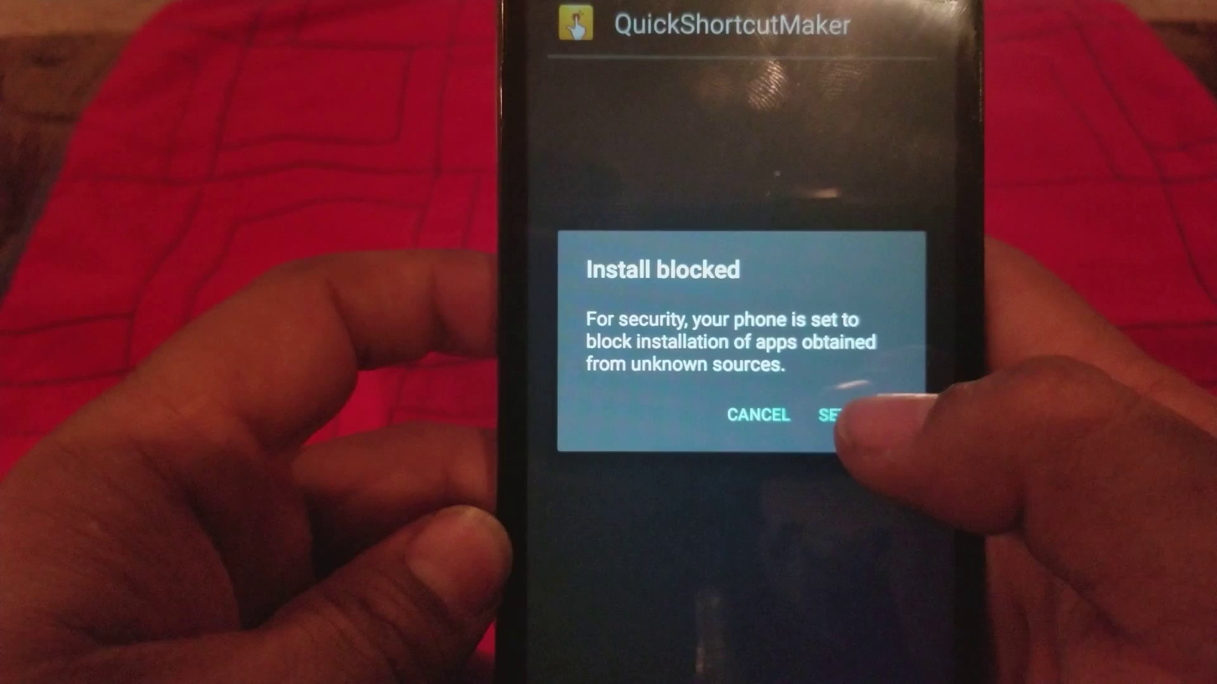
Step: Enable Unknown sources in Security settings and accept the risk warning
left_click(846, 411)
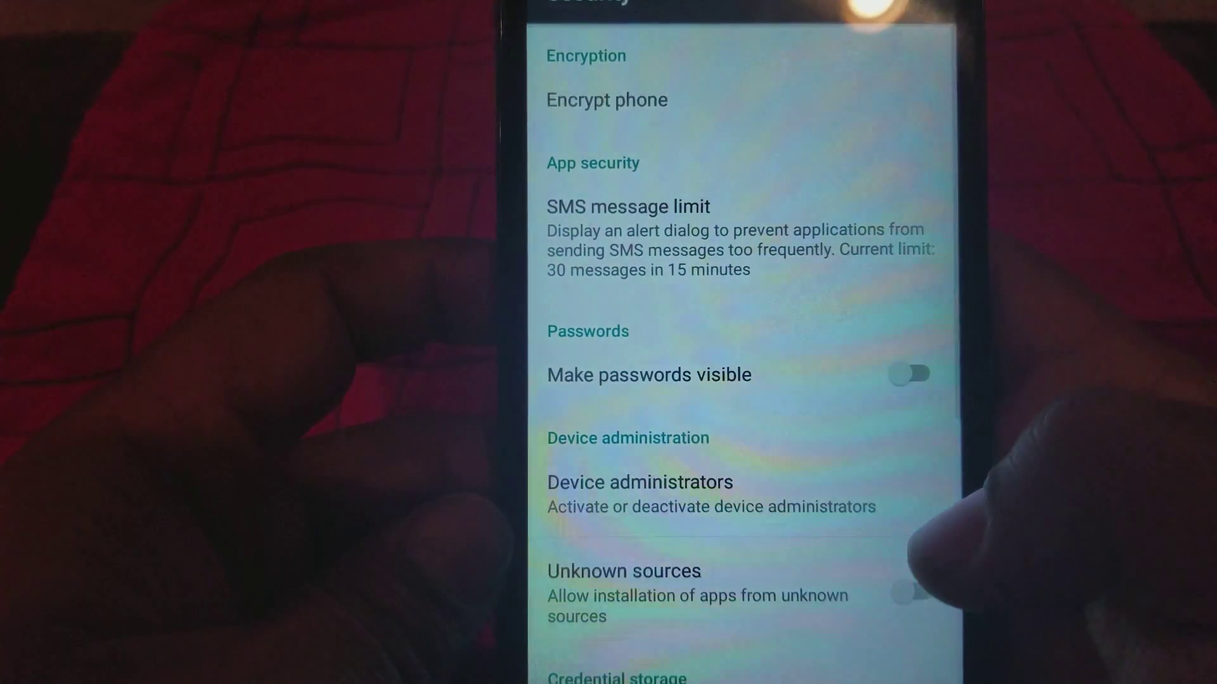
scroll(856, 562, "down", 6)
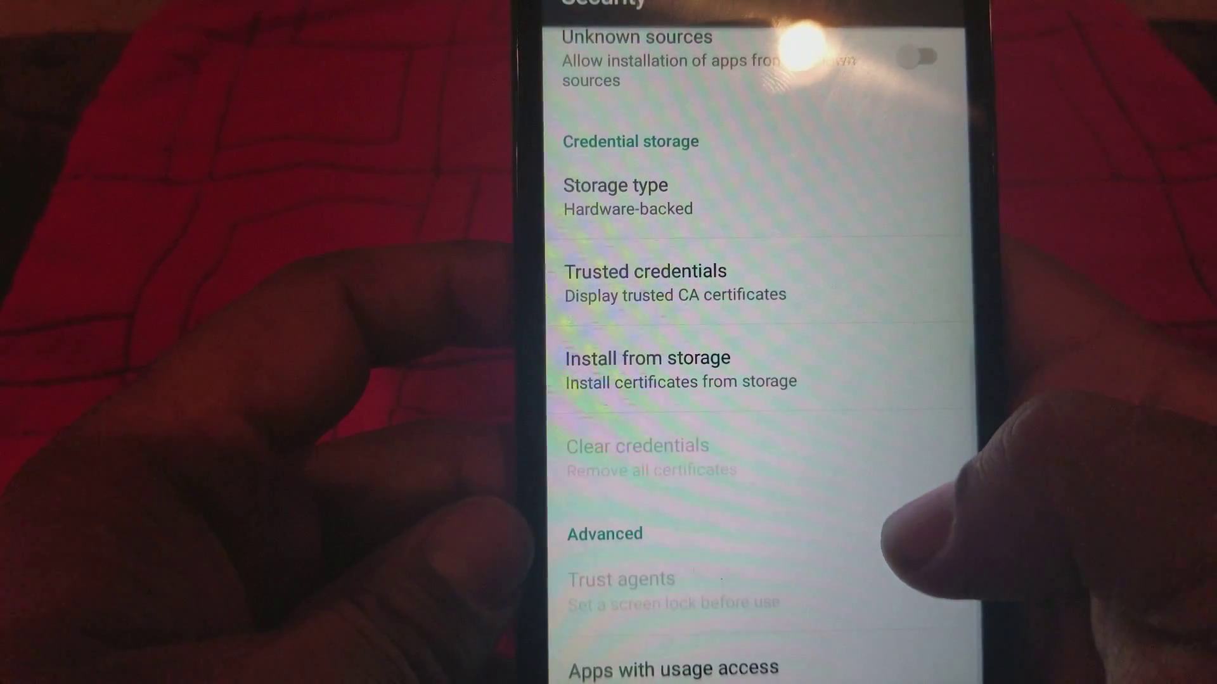
scroll(889, 542, "up", 4)
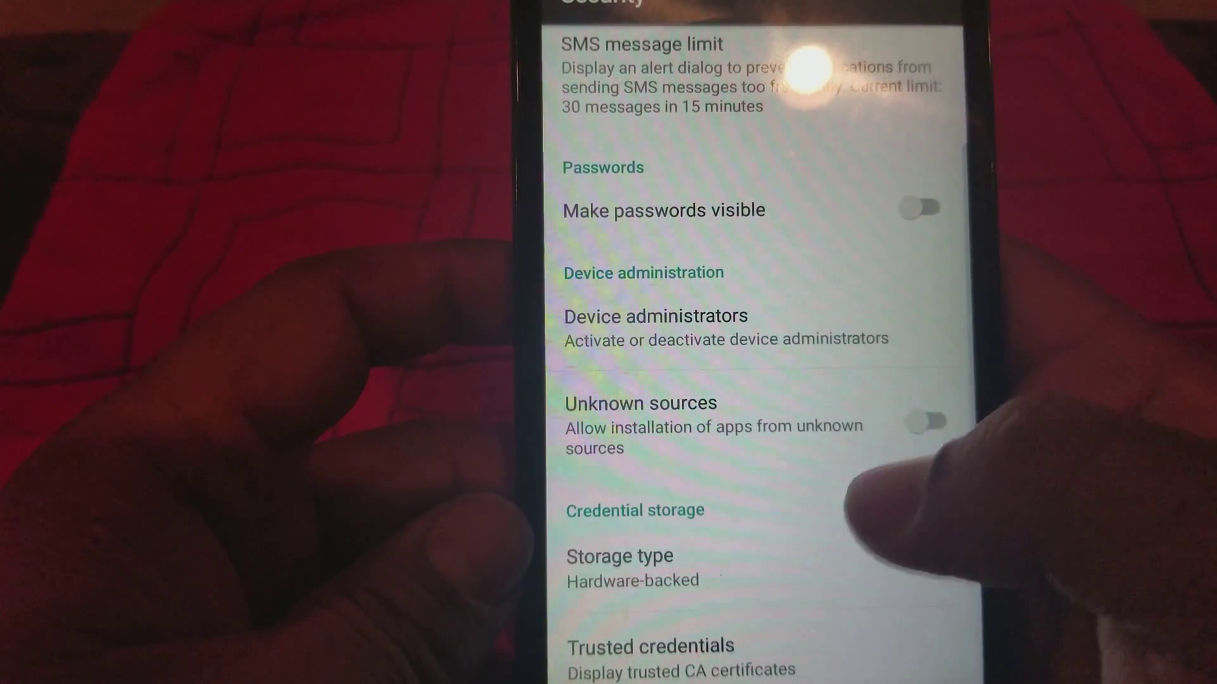
left_click(913, 425)
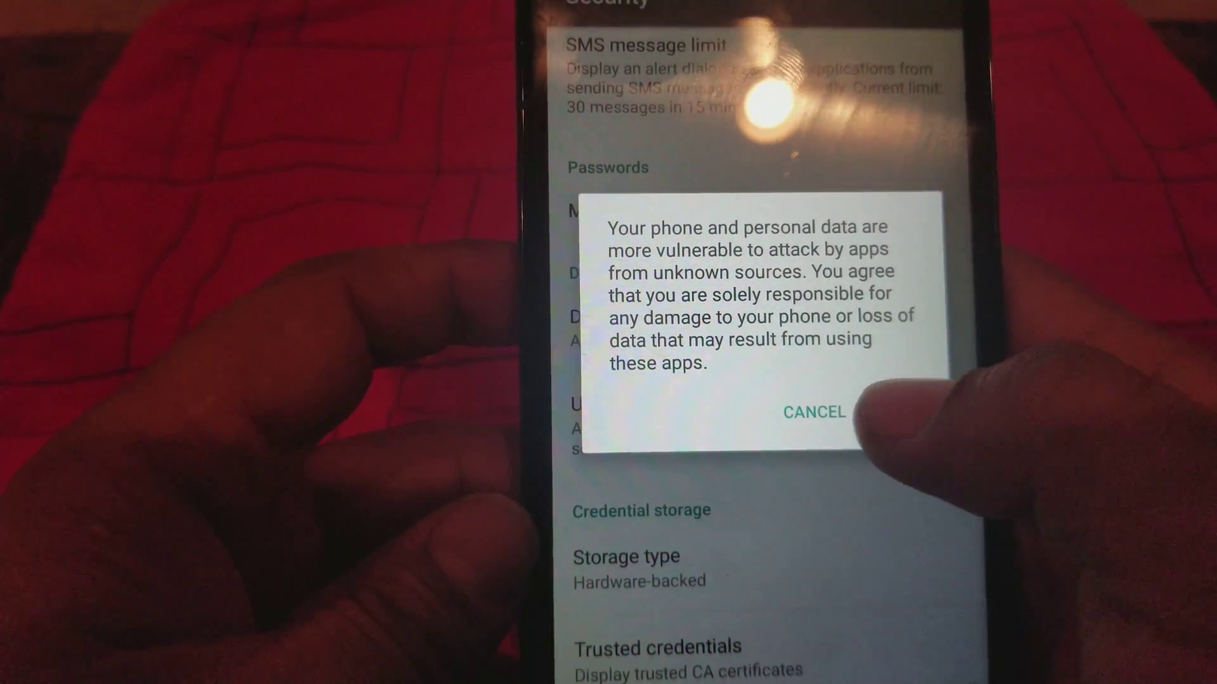
left_click(889, 412)
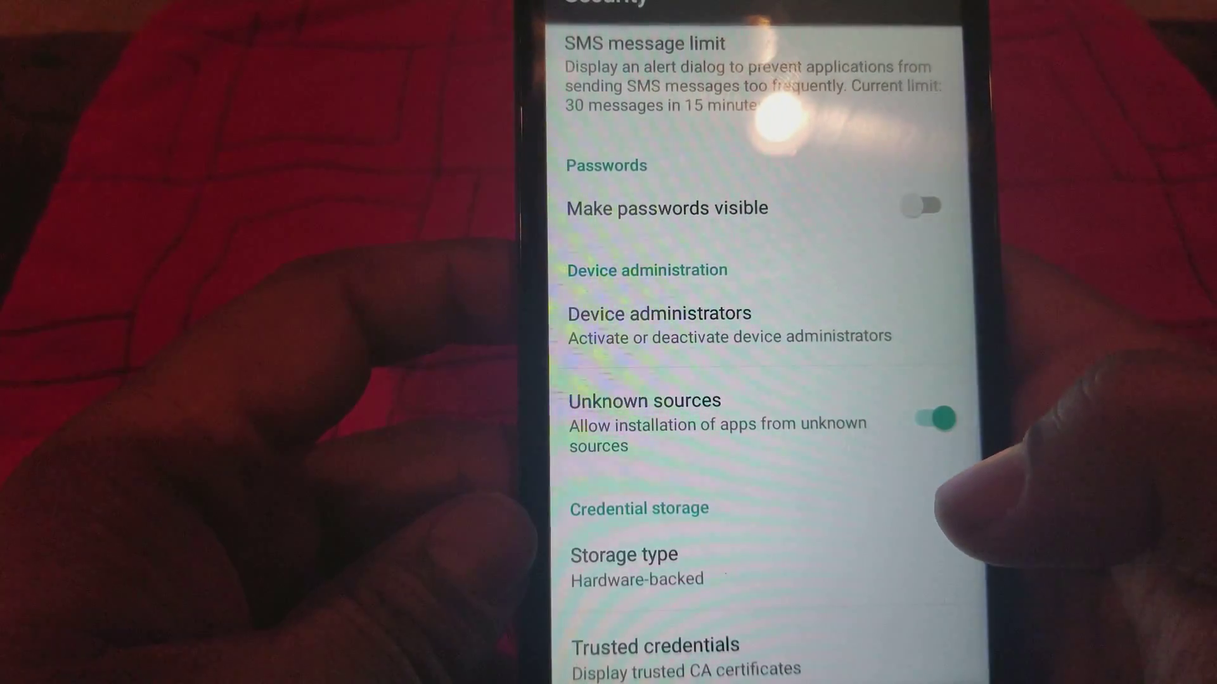
left_click_drag(903, 409, 922, 618)
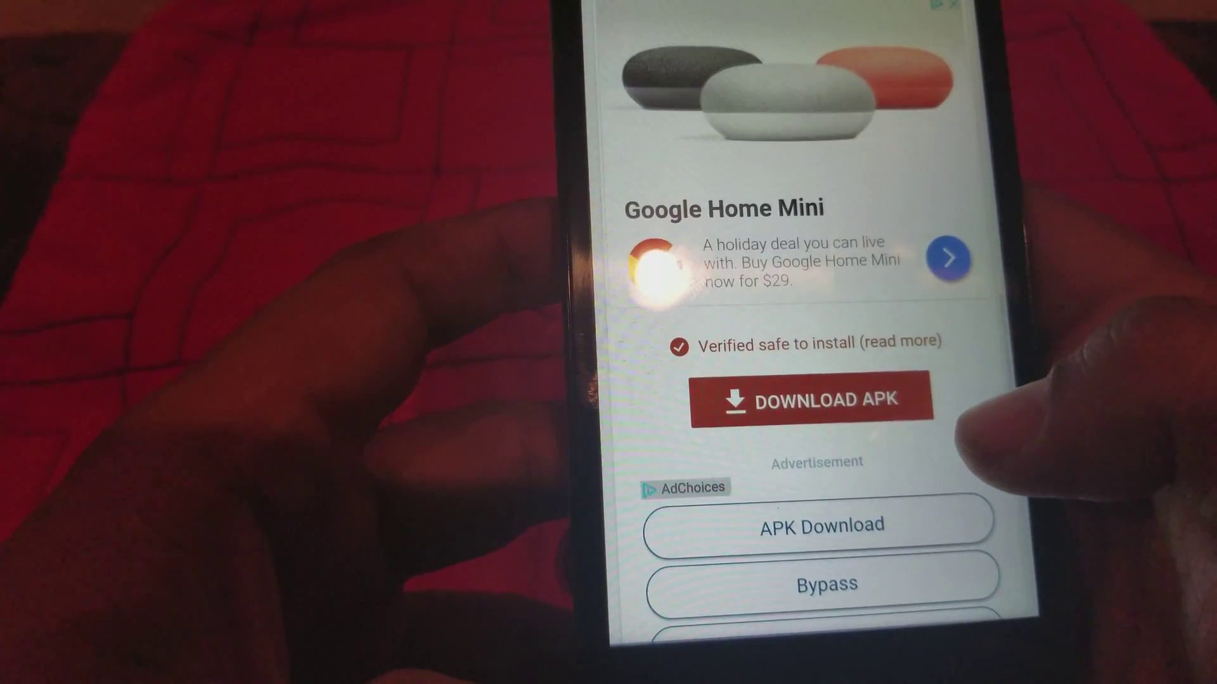
Step: Re-download the QuickShortcutMaker 2.4.0 APK from the APKMirror page
left_click(811, 397)
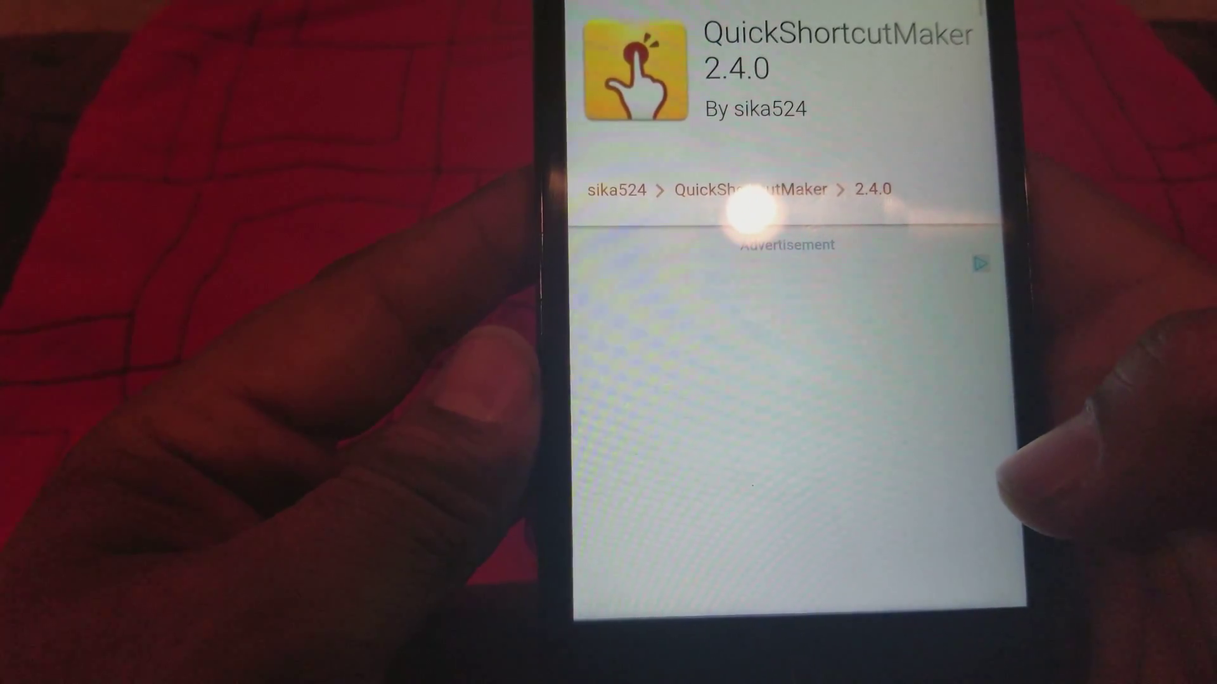
scroll(799, 381, "down", 5)
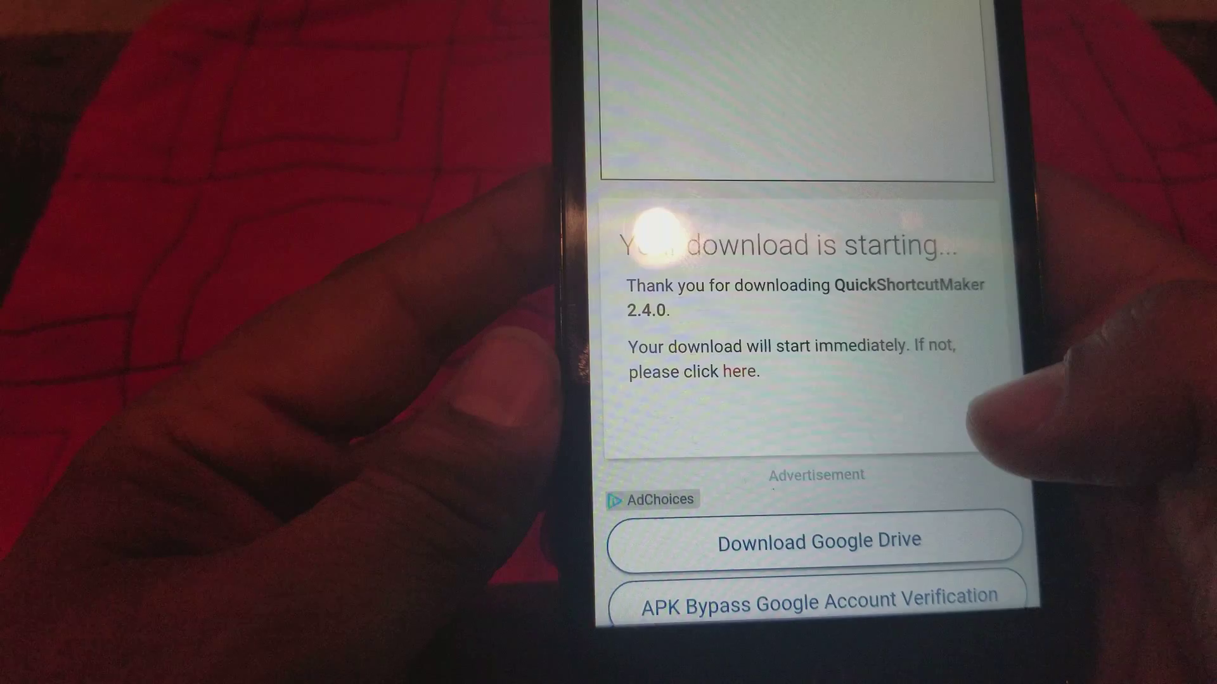
scroll(817, 380, "down", 2)
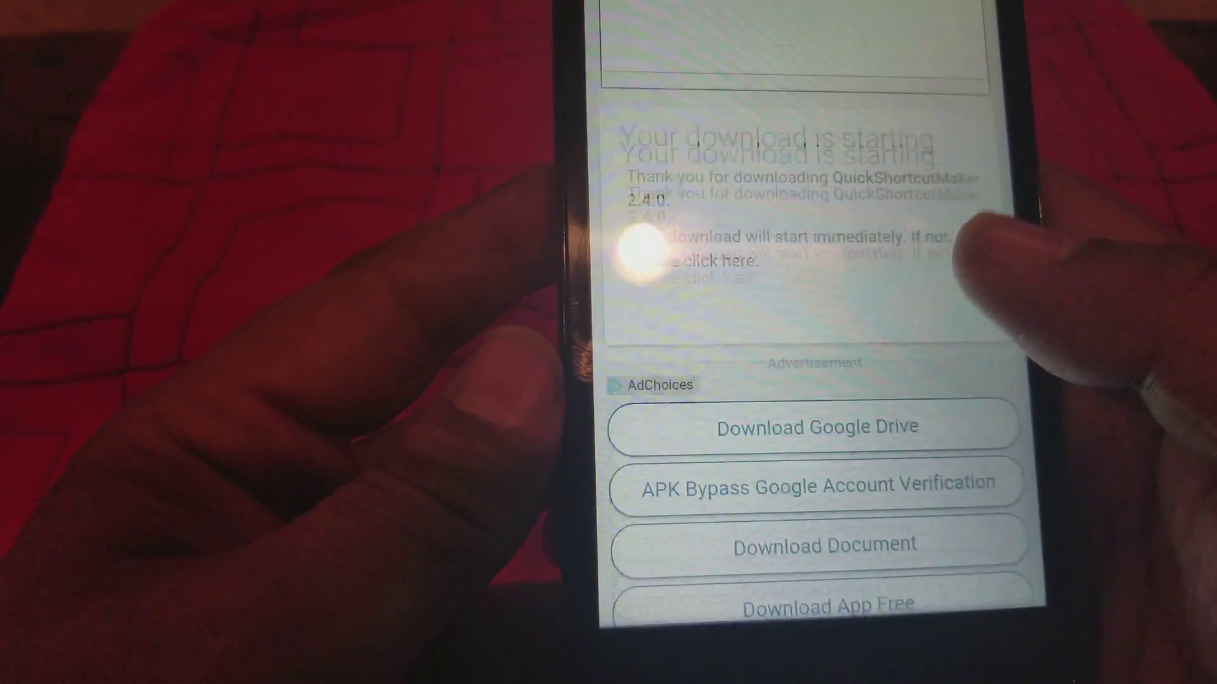
scroll(817, 380, "down", 3)
scroll(808, 380, "down", 2)
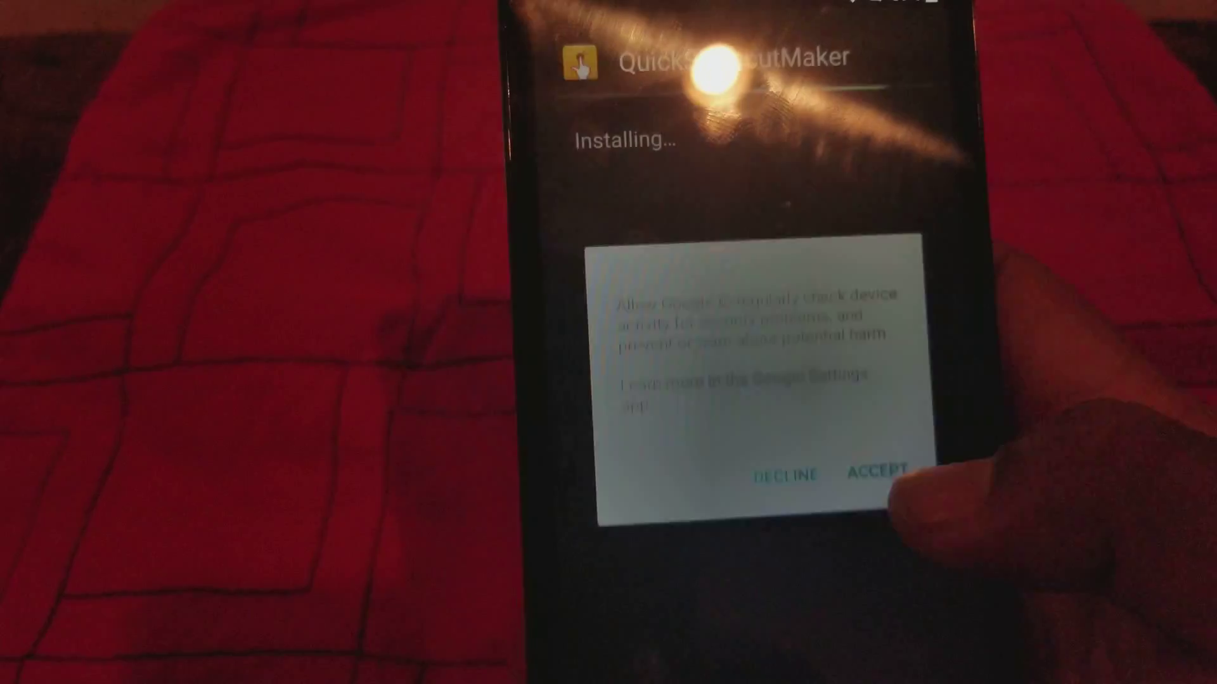
Step: Accept Google's security check and open the newly installed QuickShortcutMaker
left_click(866, 470)
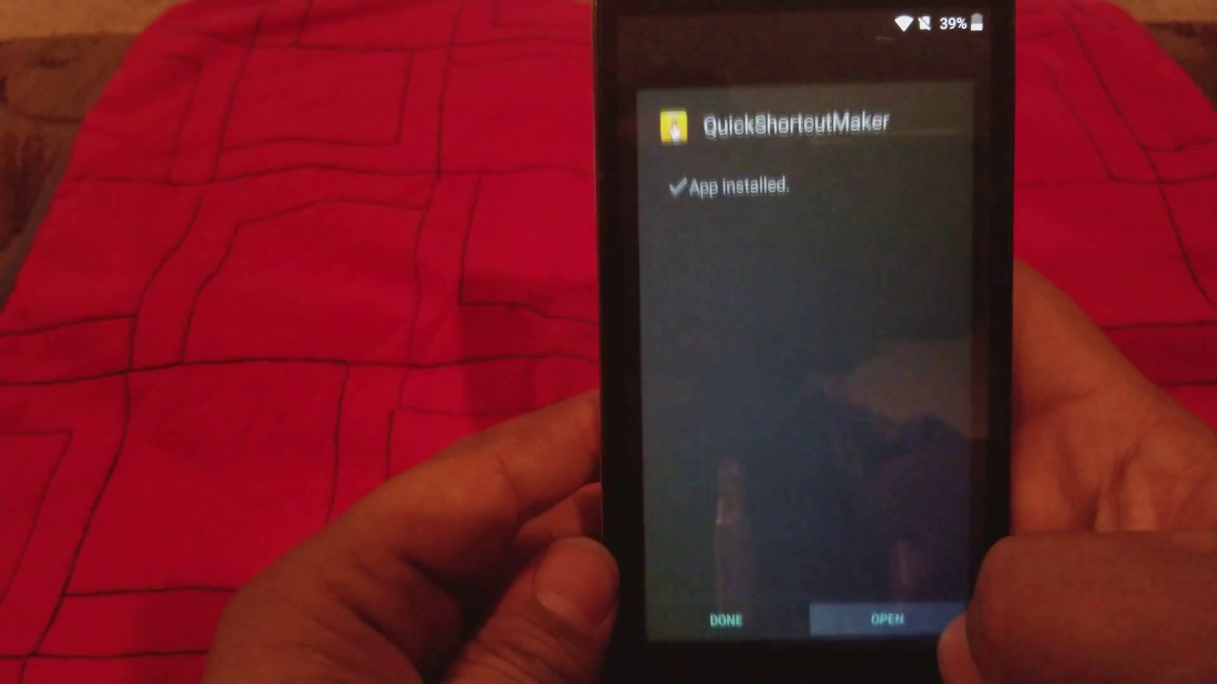
left_click(889, 629)
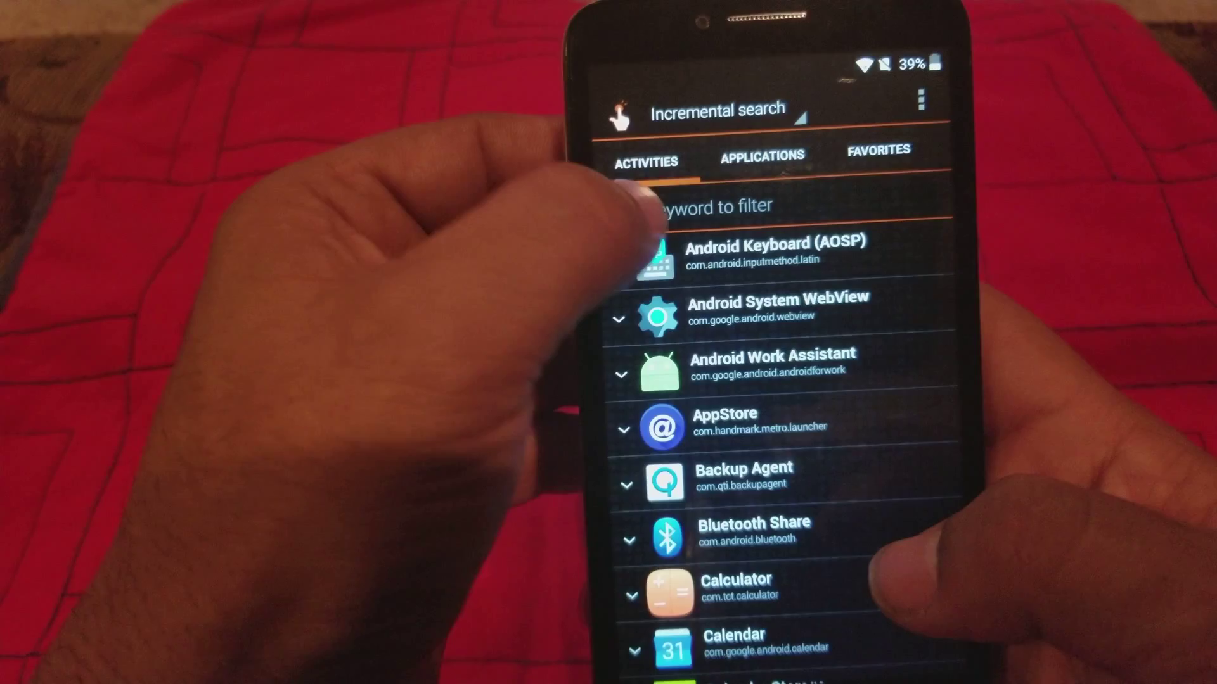
Step: Filter the activity list by 'goo' and expand Google Account Manager's activities
left_click(666, 201)
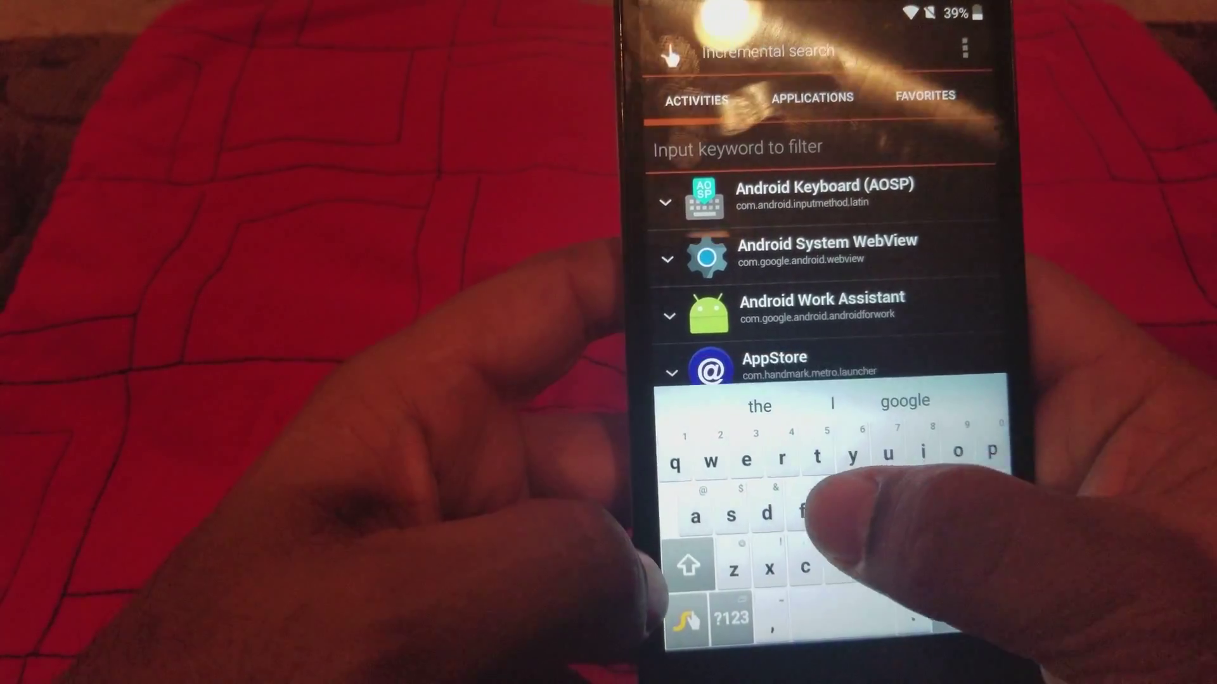
type("goo")
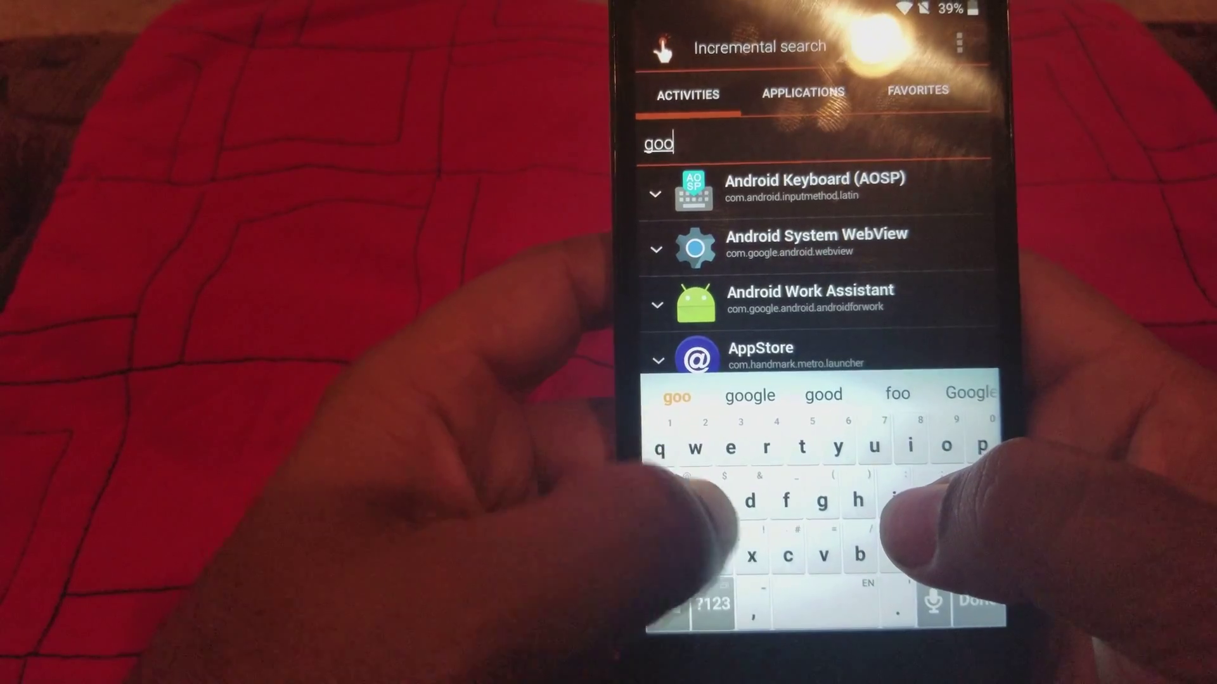
type("d")
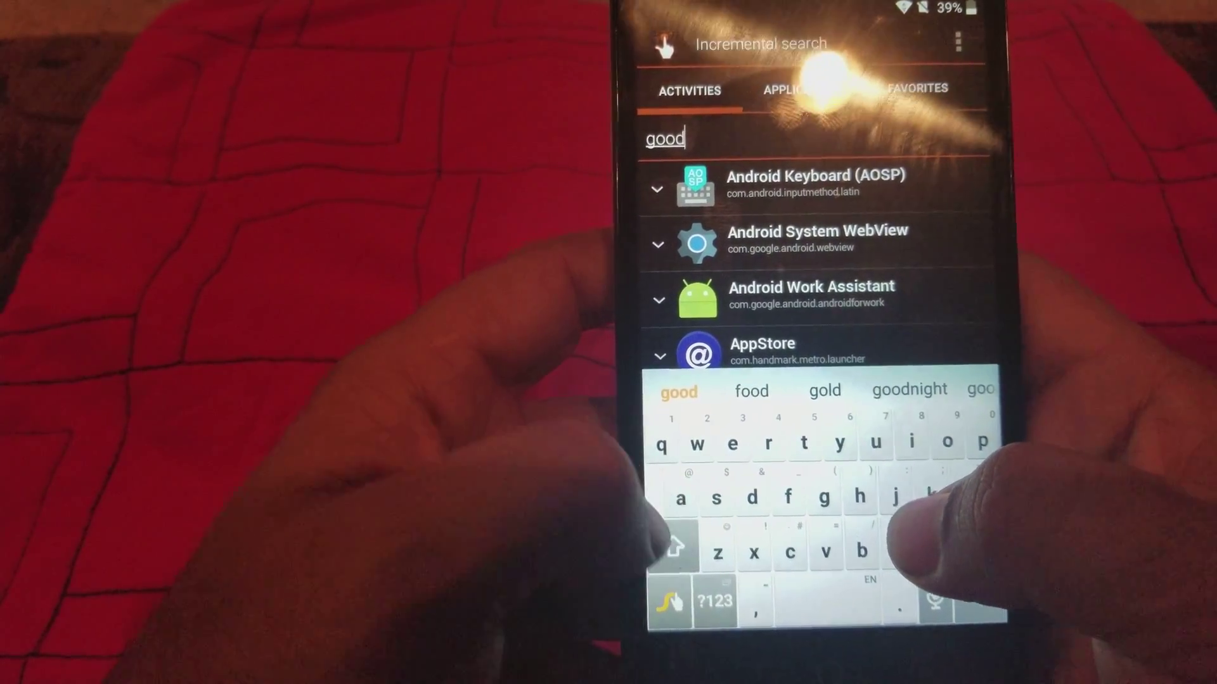
type("g")
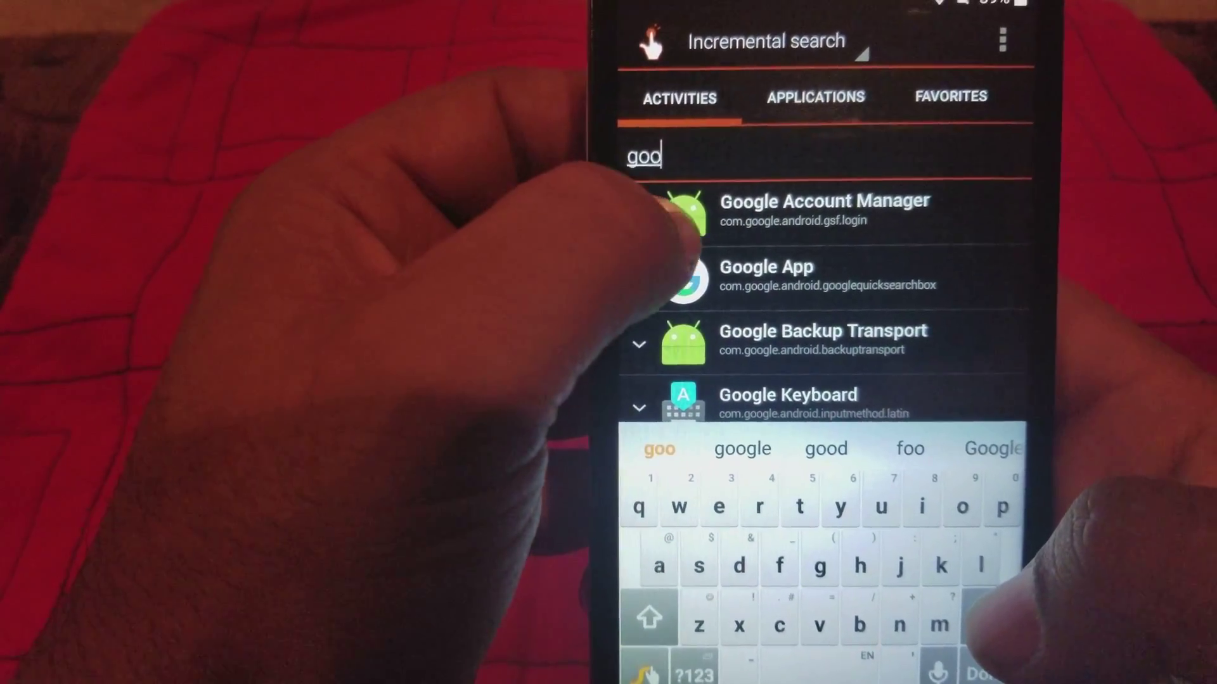
left_click(750, 230)
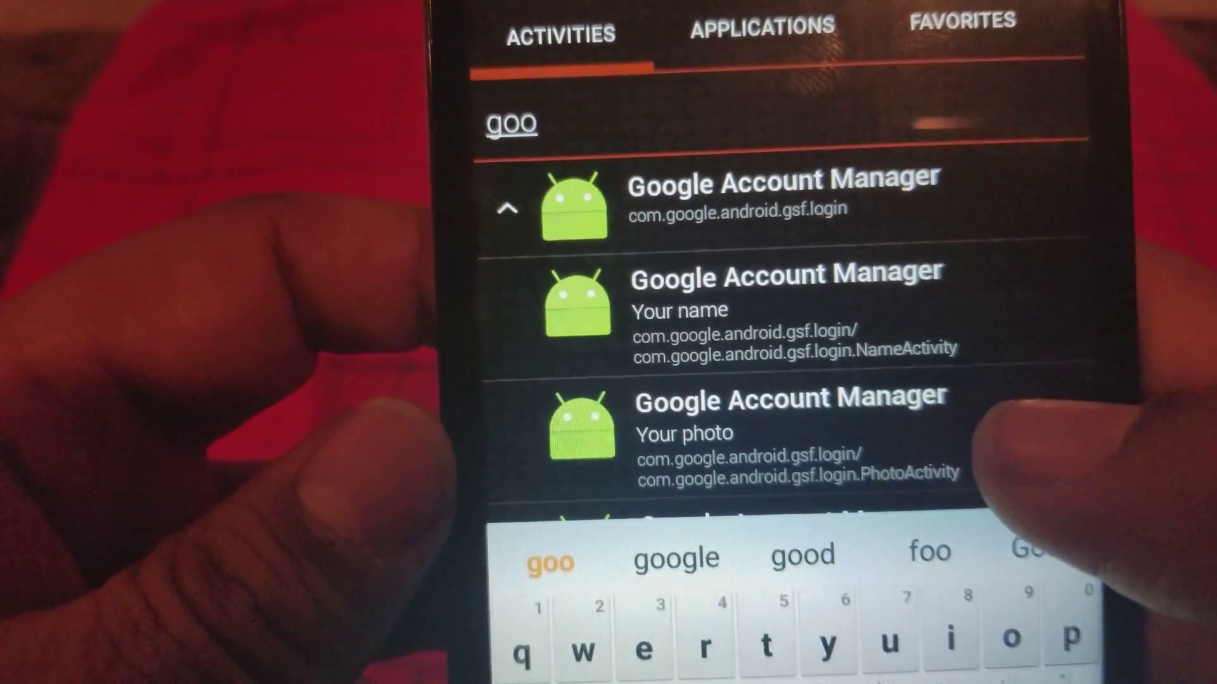
scroll(950, 380, "down", 2)
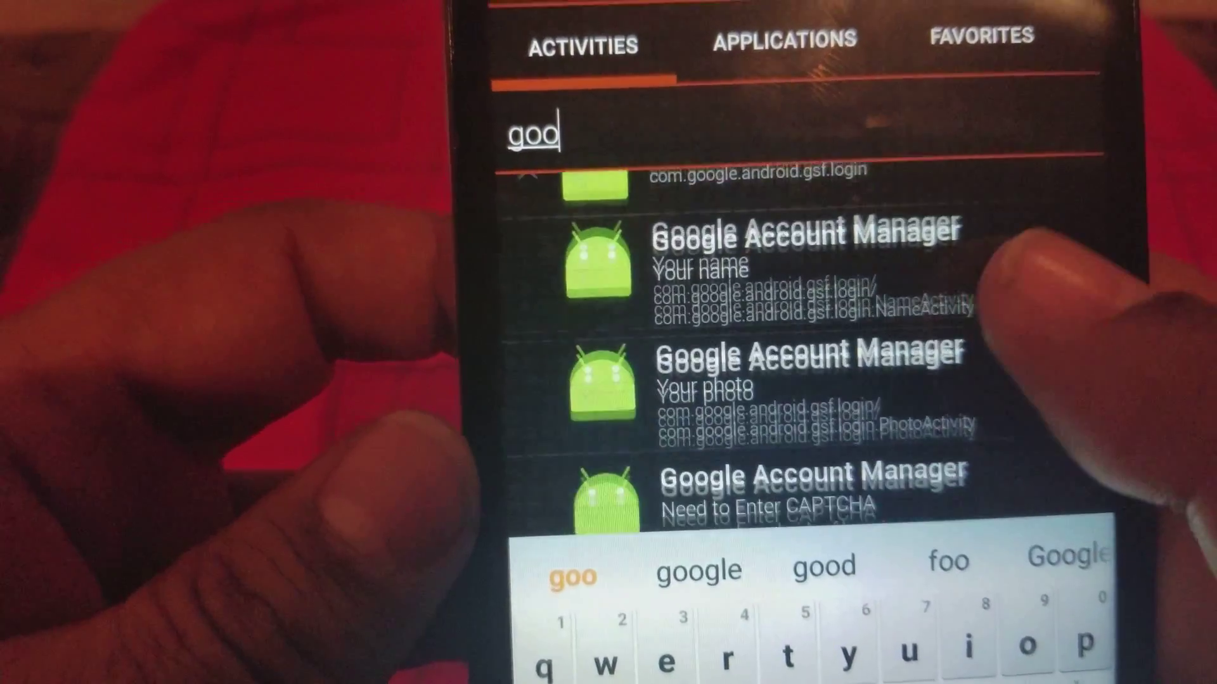
scroll(951, 333, "down", 1)
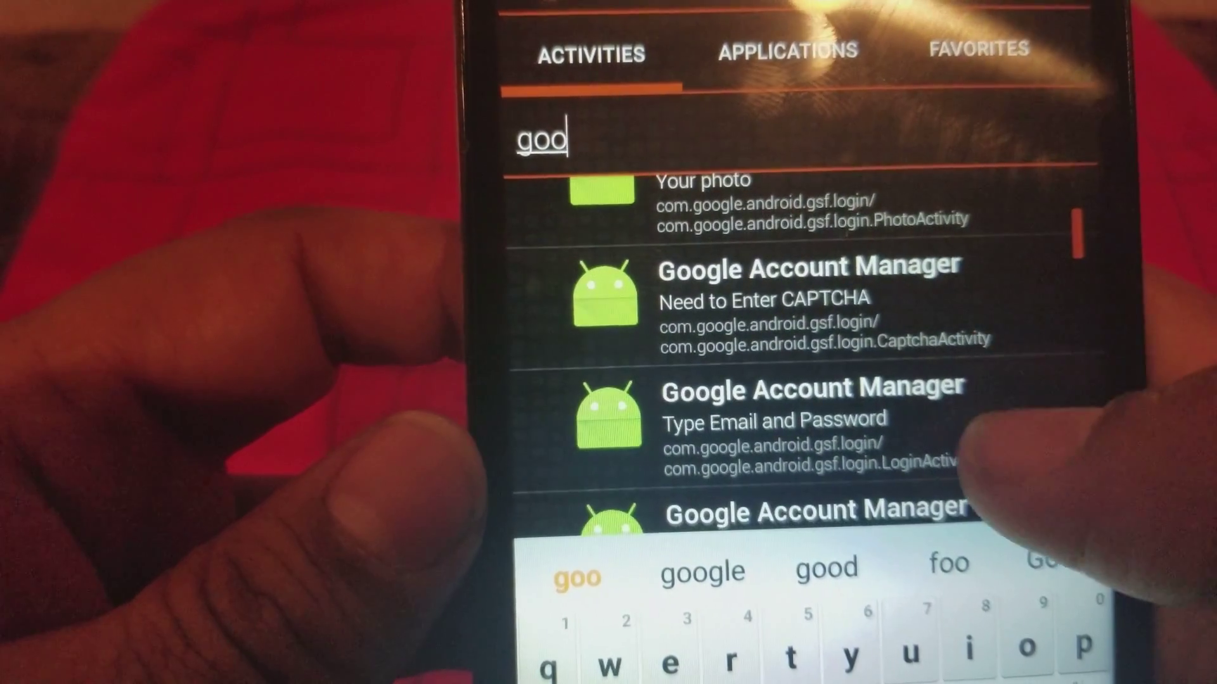
scroll(951, 333, "down", 1)
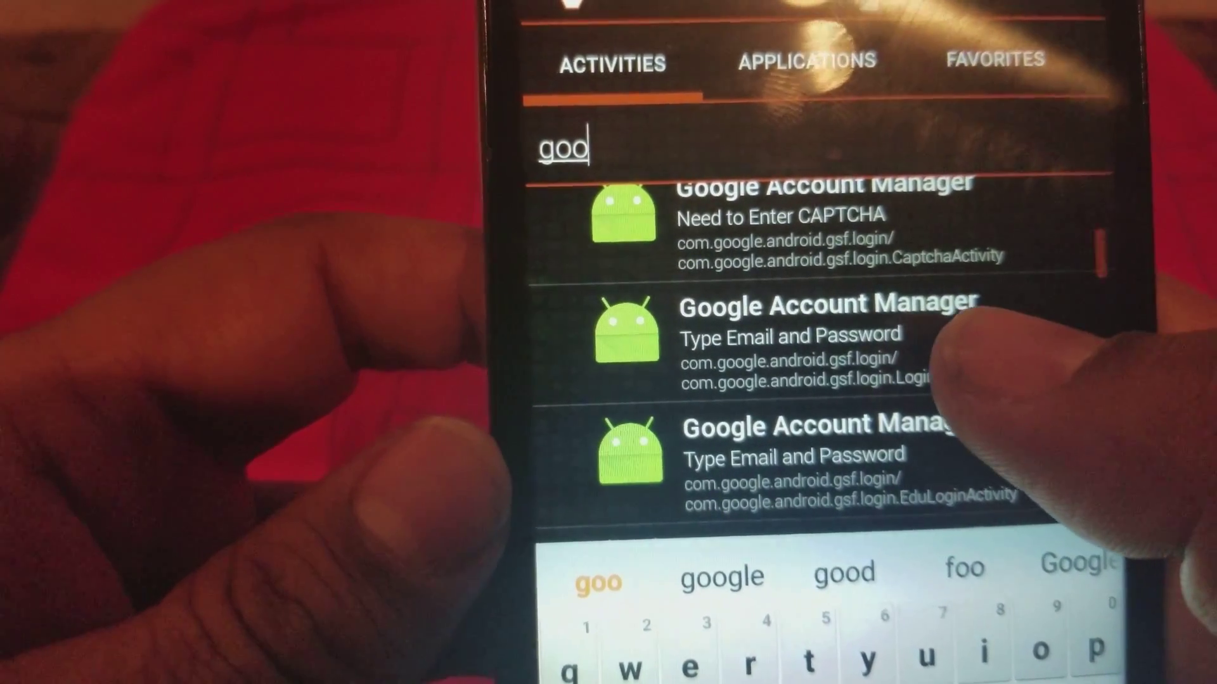
Step: Try the Google Account Manager email-and-password activity and choose Browser sign-in
left_click(941, 348)
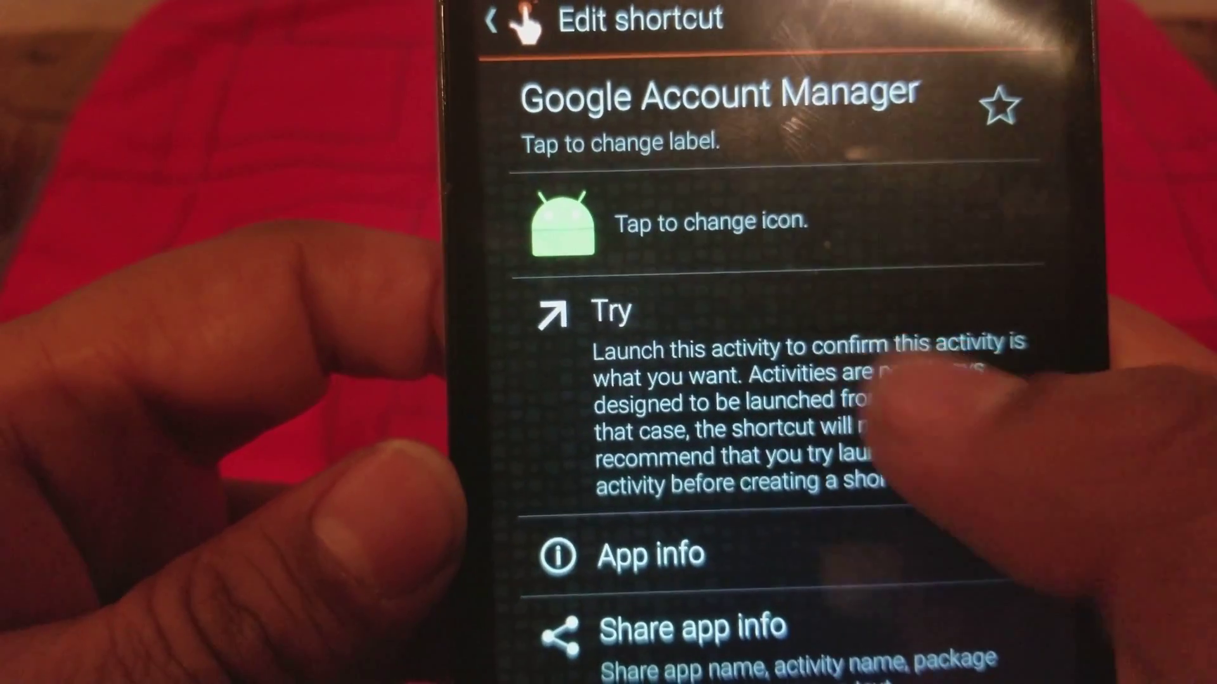
left_click(965, 445)
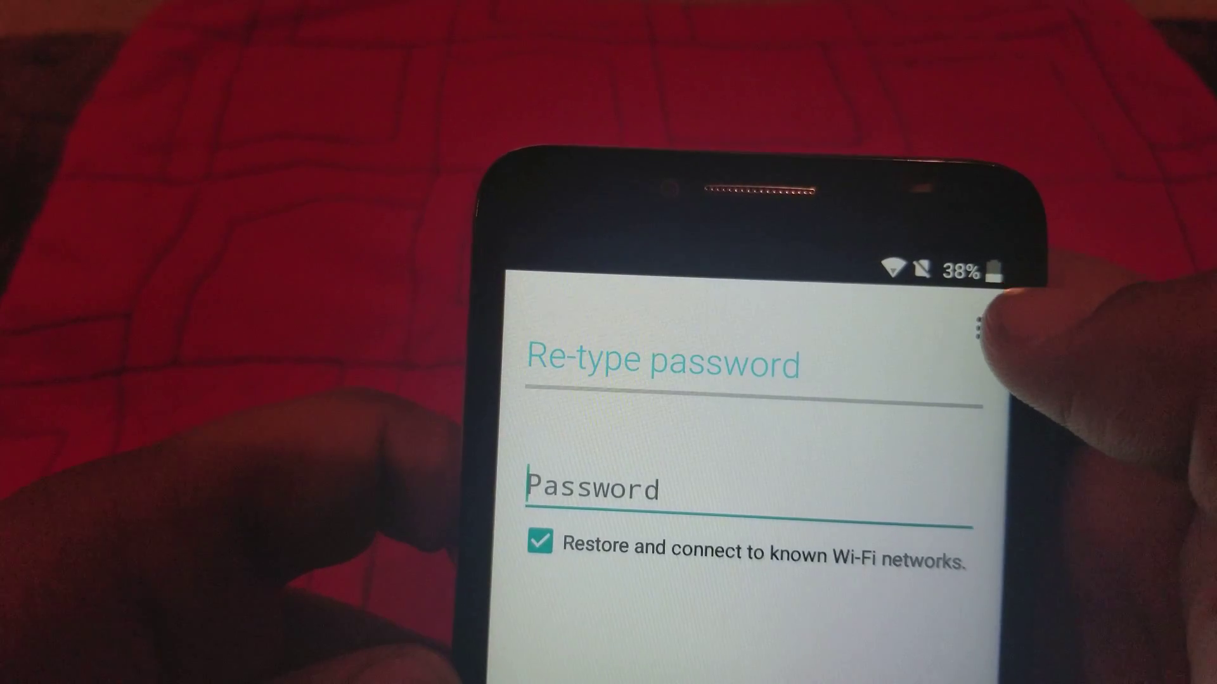
left_click(994, 314)
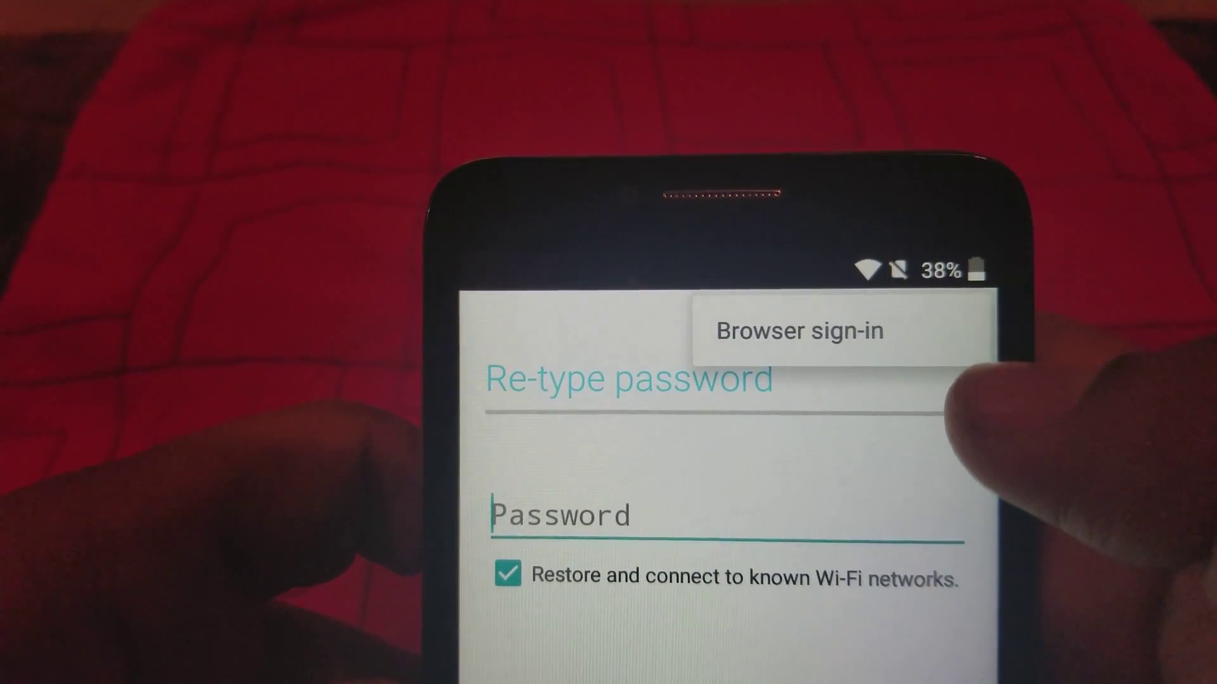
left_click(927, 337)
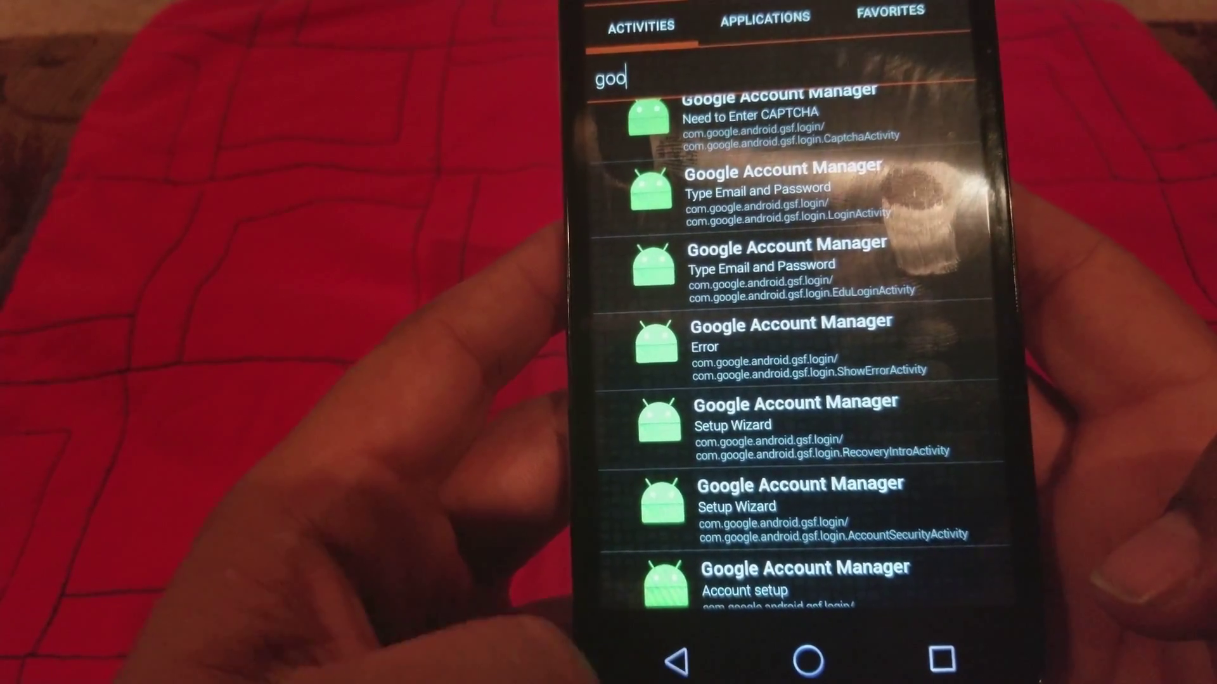
Step: Back out of the activity list, Chrome pages, Swype settings and account verification to Welcome
key("Escape")
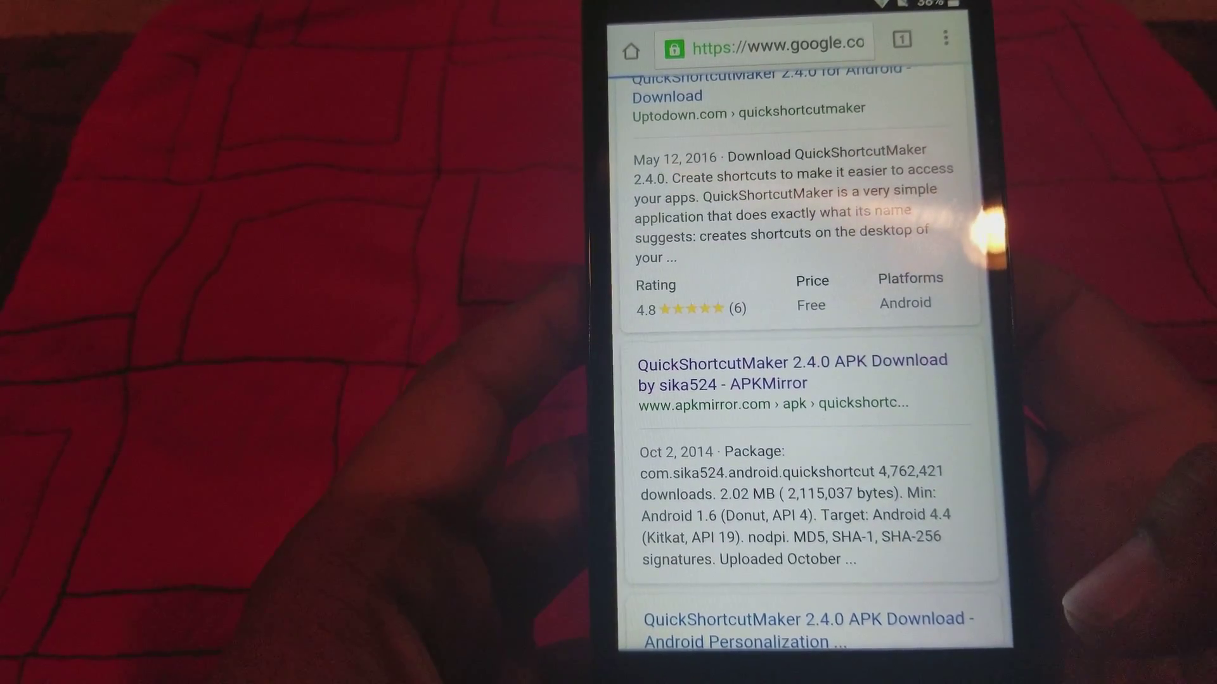
key("Escape")
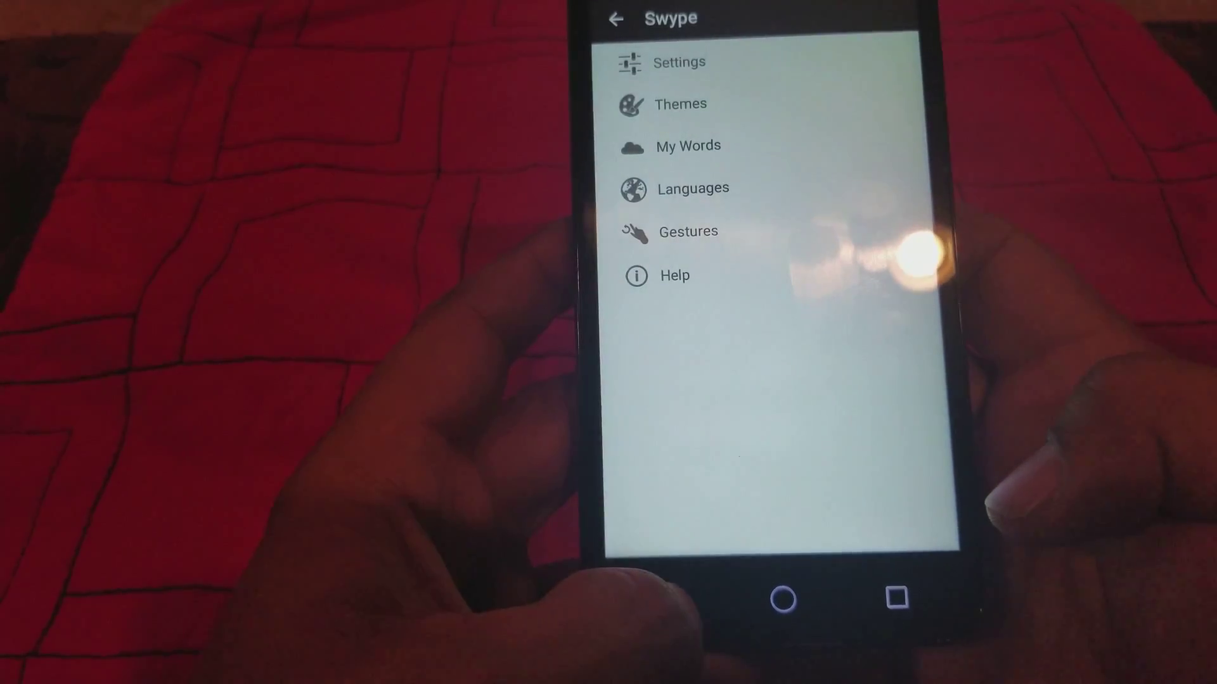
key("Escape")
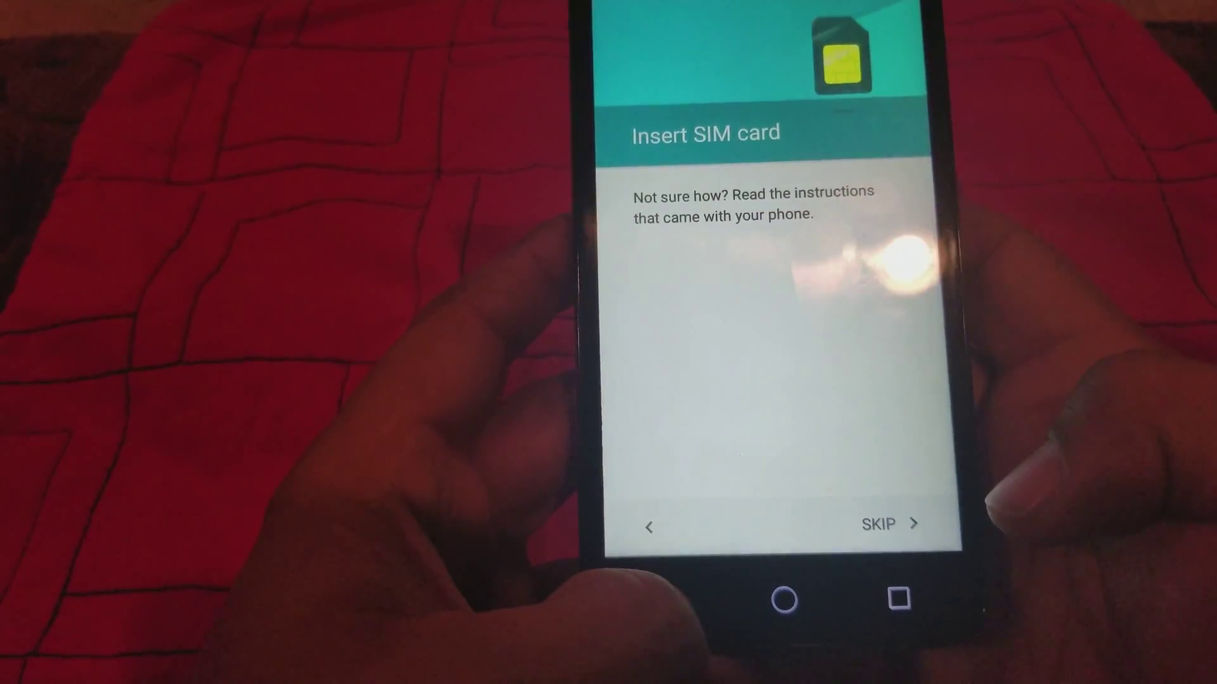
key("Escape")
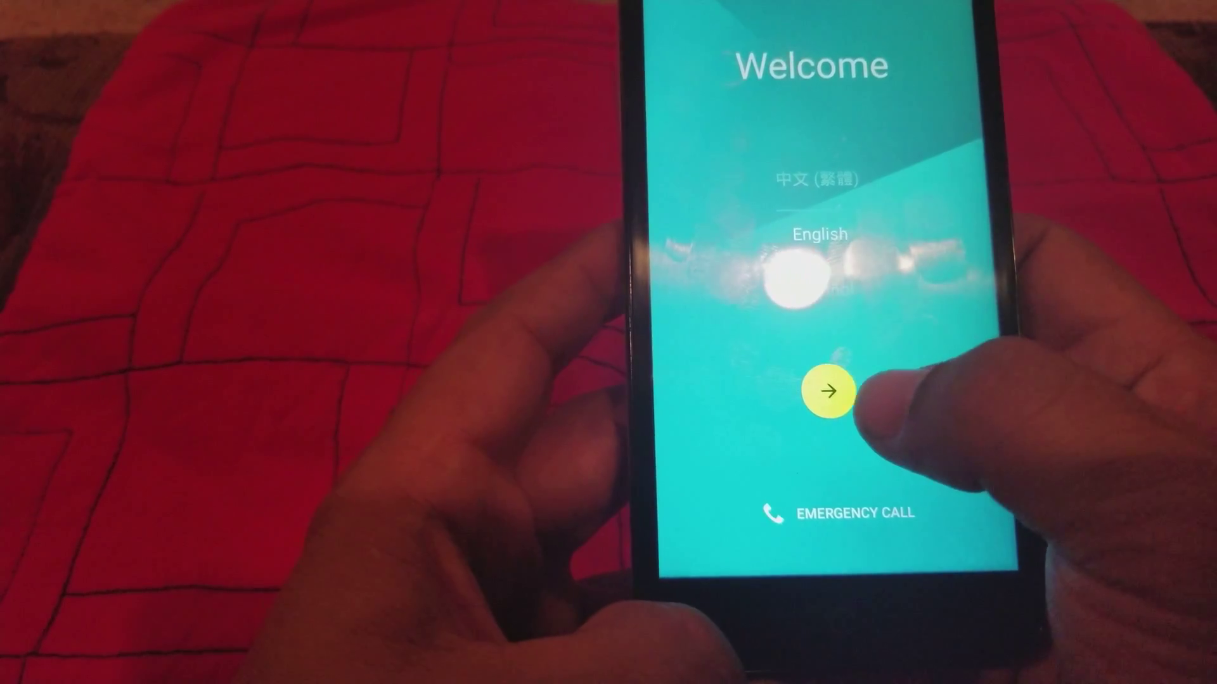
Step: Start setup from Welcome, skip the SIM card step and confirm the added account
left_click(829, 390)
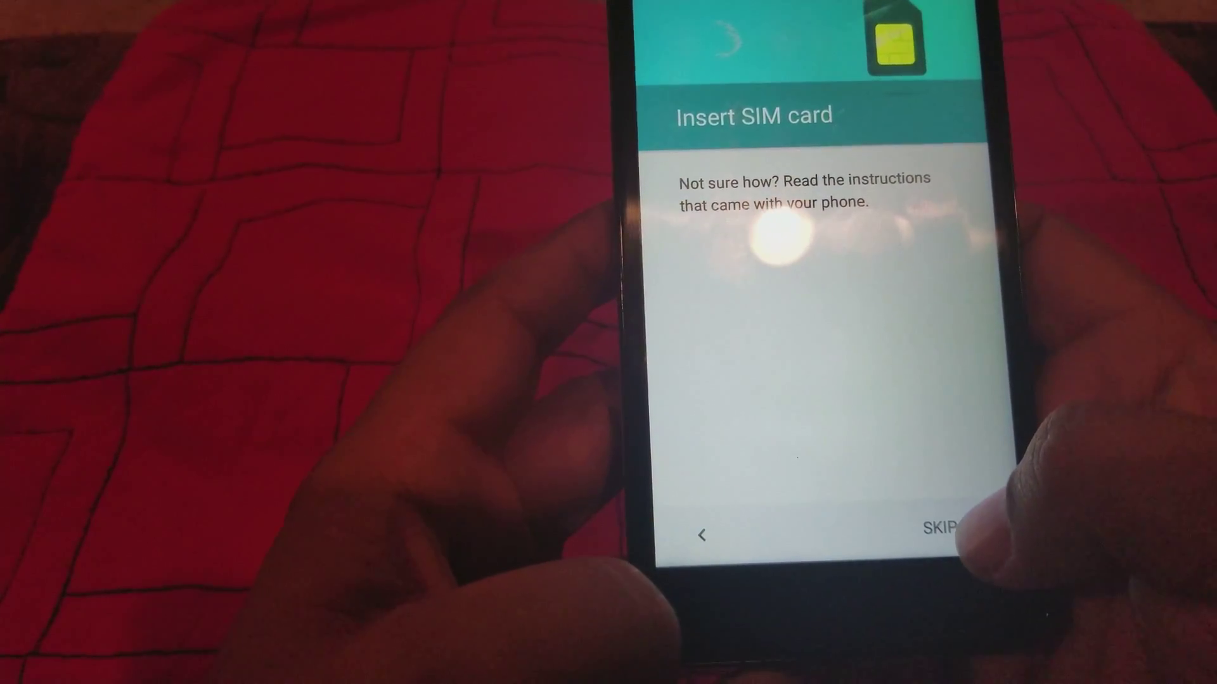
left_click(941, 524)
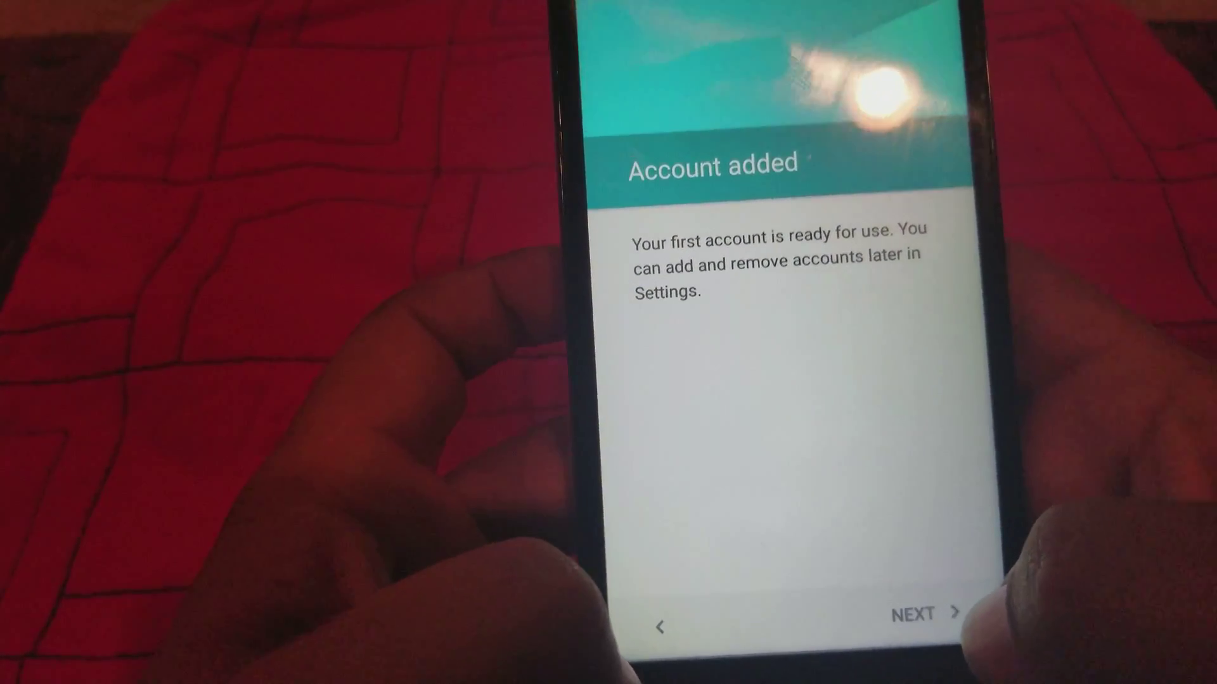
left_click(937, 594)
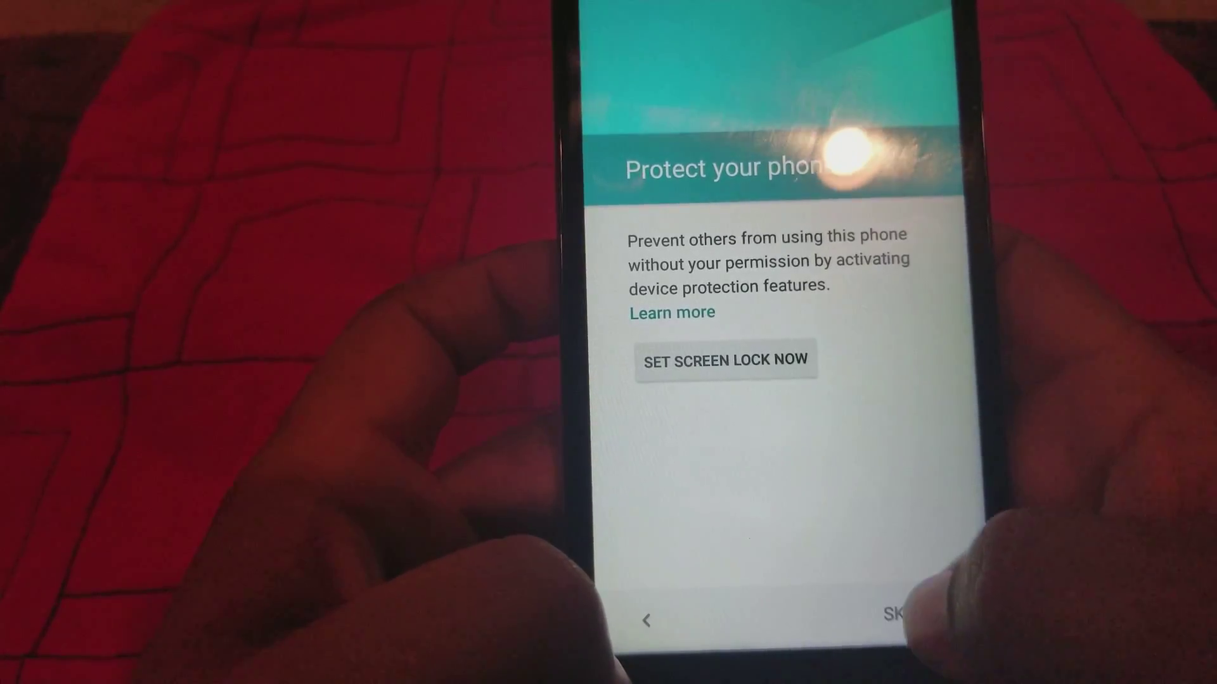
Step: Skip device protection anyway, then expand and accept the Google services options
left_click(908, 613)
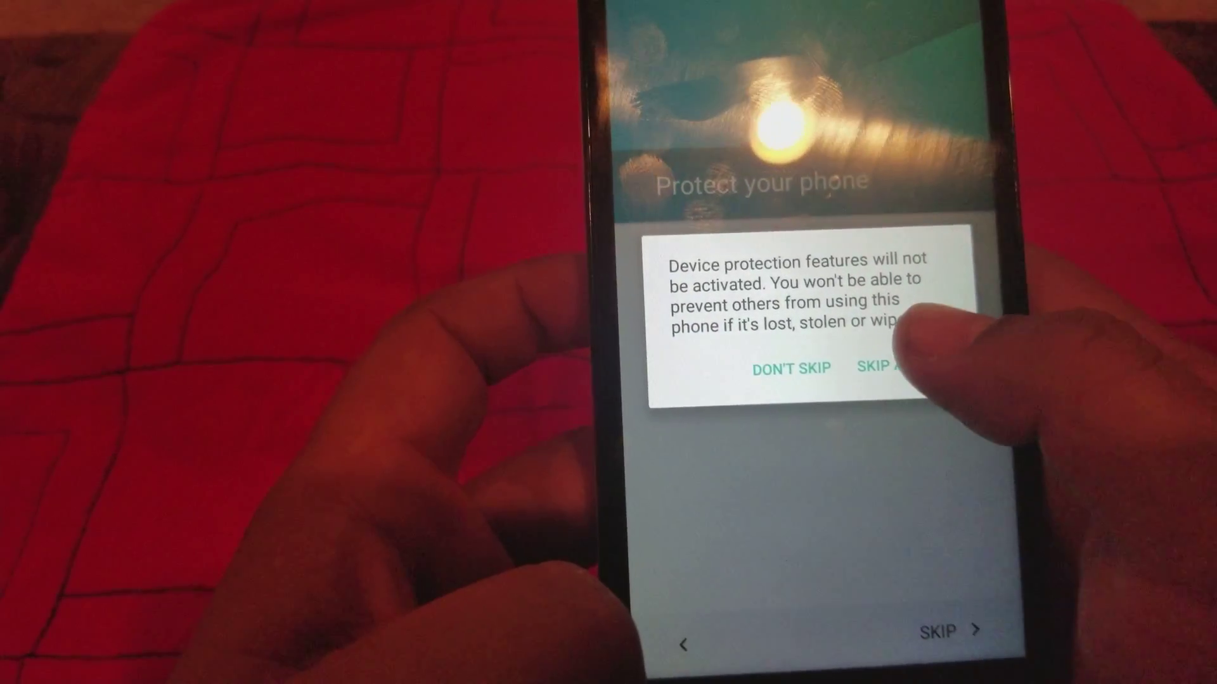
left_click(889, 362)
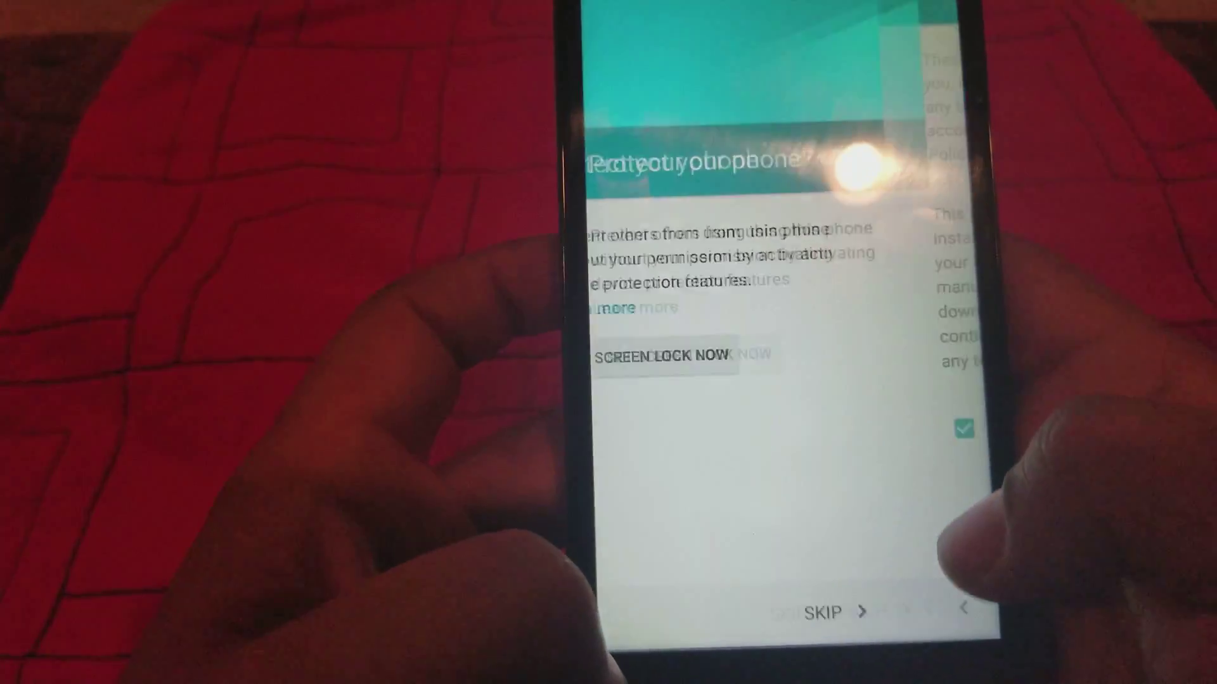
left_click(908, 610)
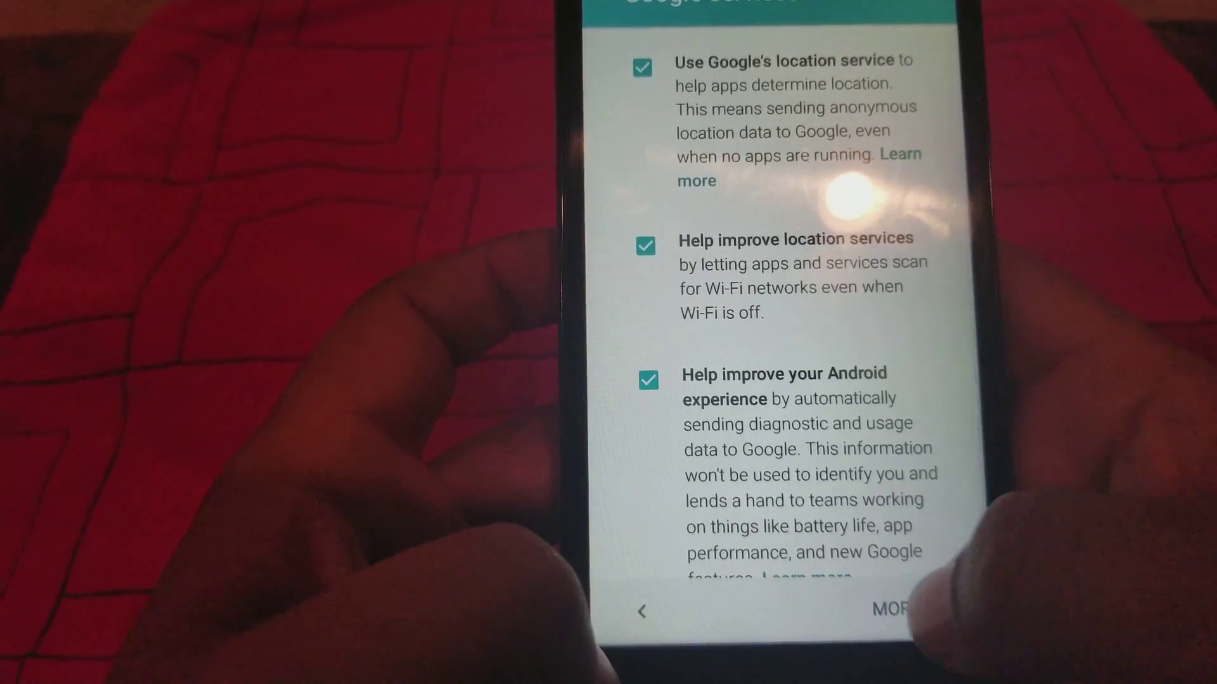
left_click(908, 610)
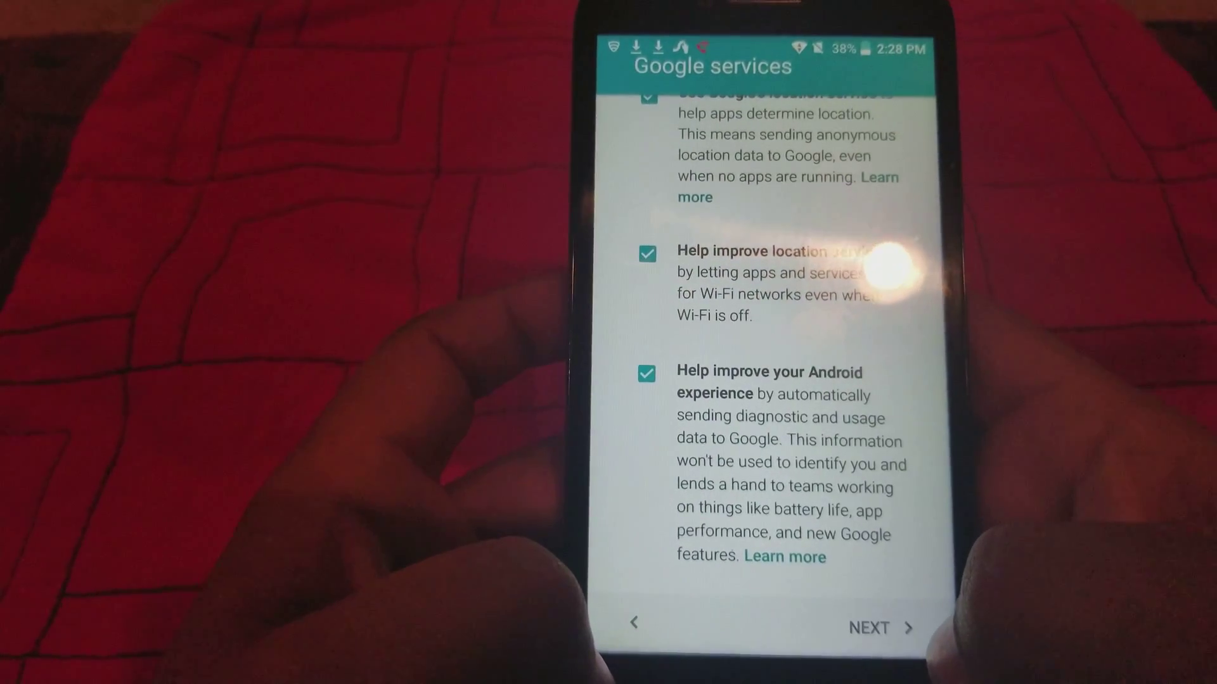
left_click(880, 625)
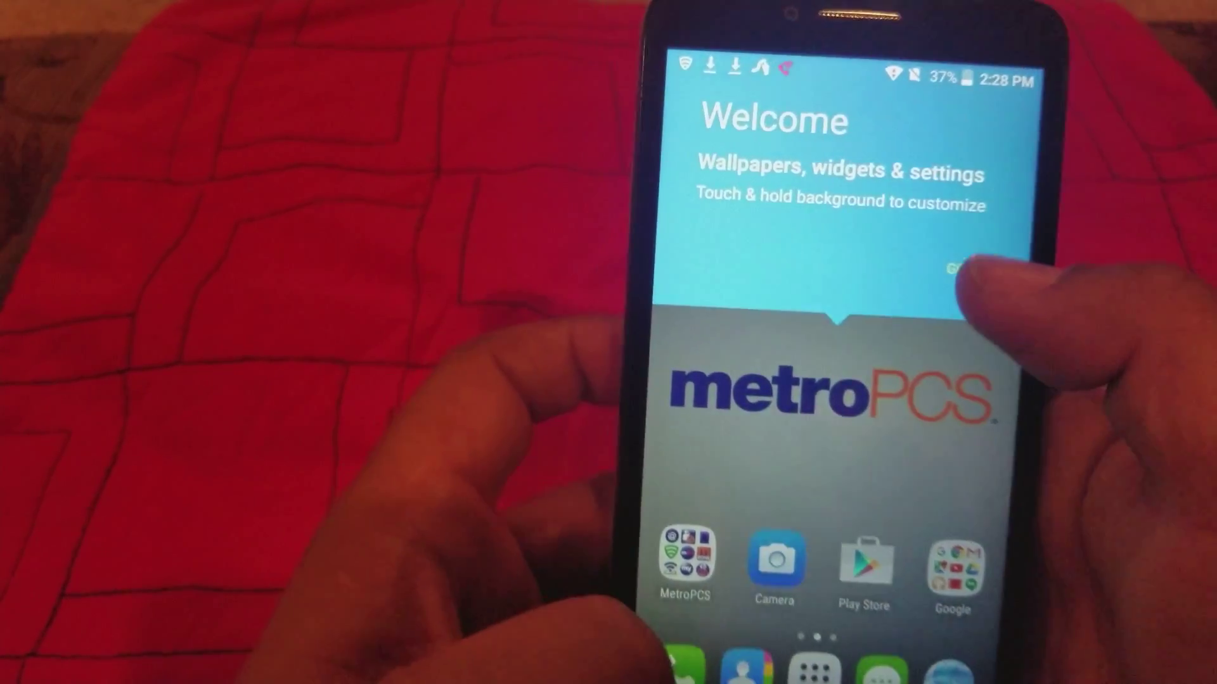
Step: Dismiss the Welcome customization tip on the MetroPCS home screen with GOT IT
left_click(951, 232)
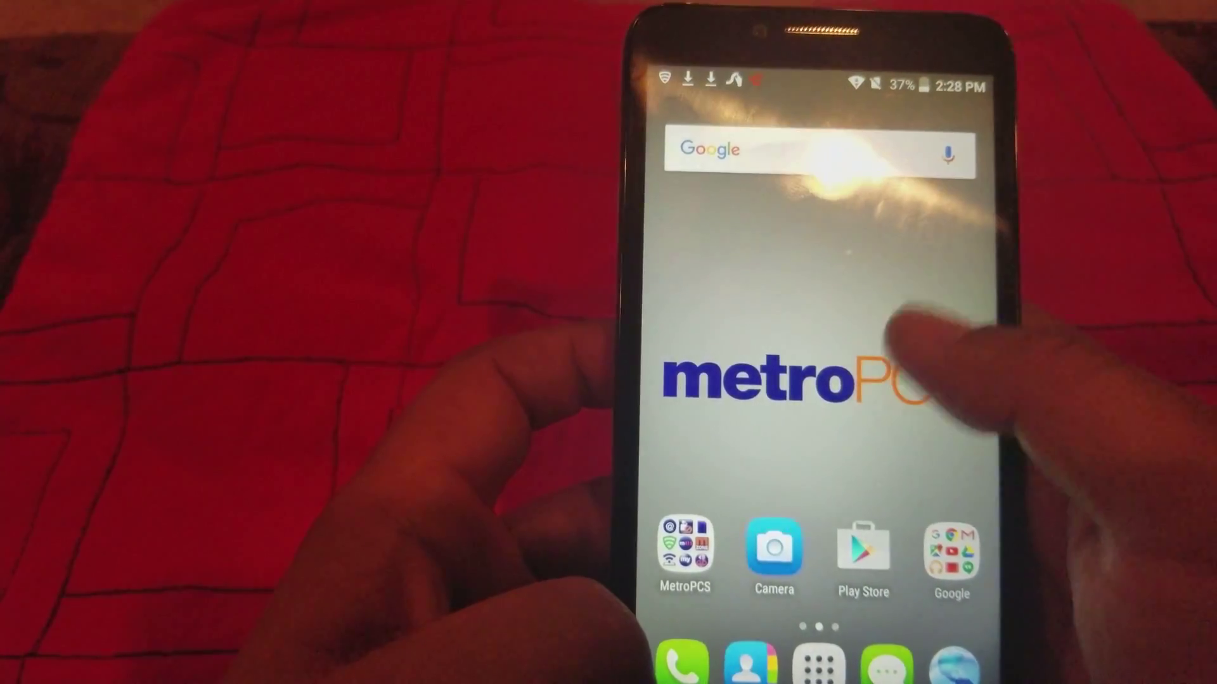